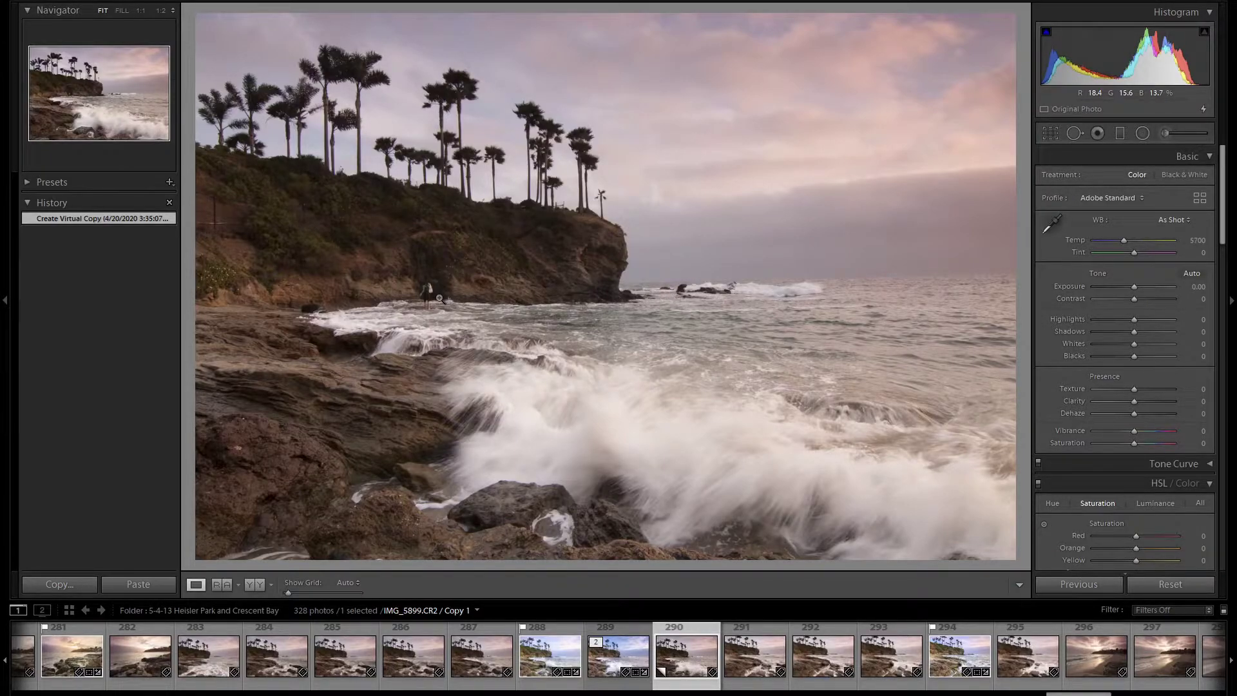
Switch the photo's calibration process to Version 5 (Current).
scroll(1174, 399, "down", 10)
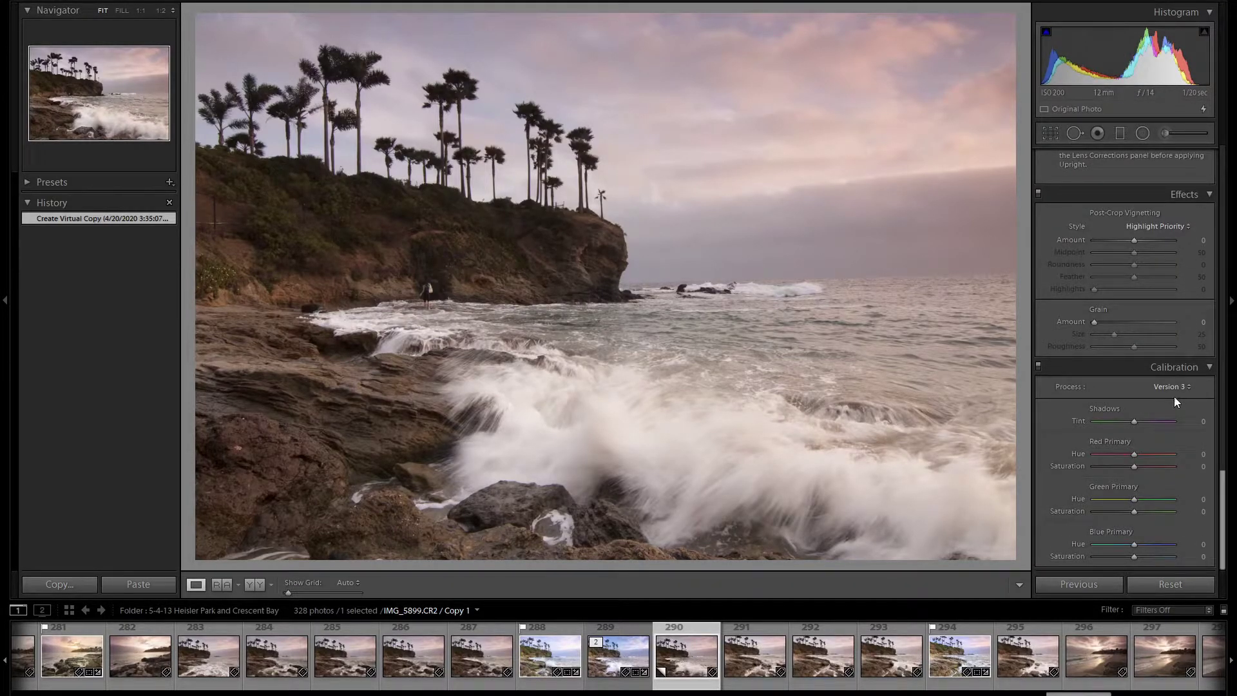
left_click(1173, 387)
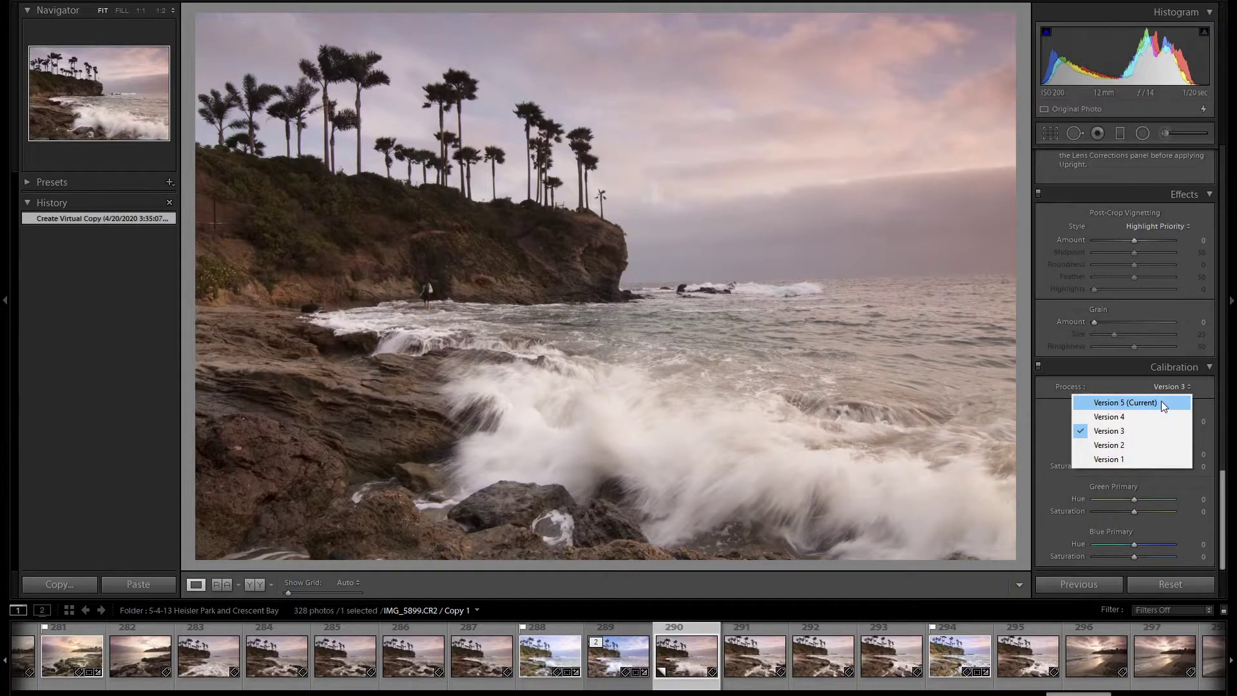
left_click(1161, 401)
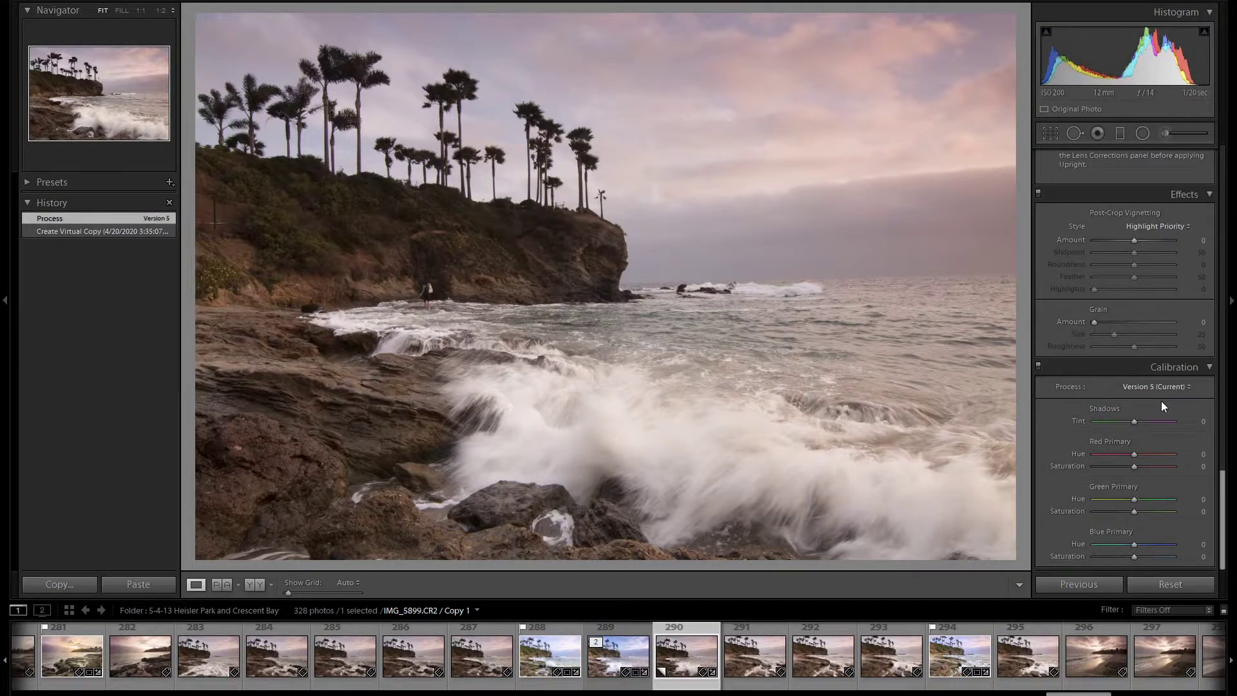
Constrain the crop and level the horizon by setting the Transform rotation to +1.4.
scroll(1167, 416, "up", 3)
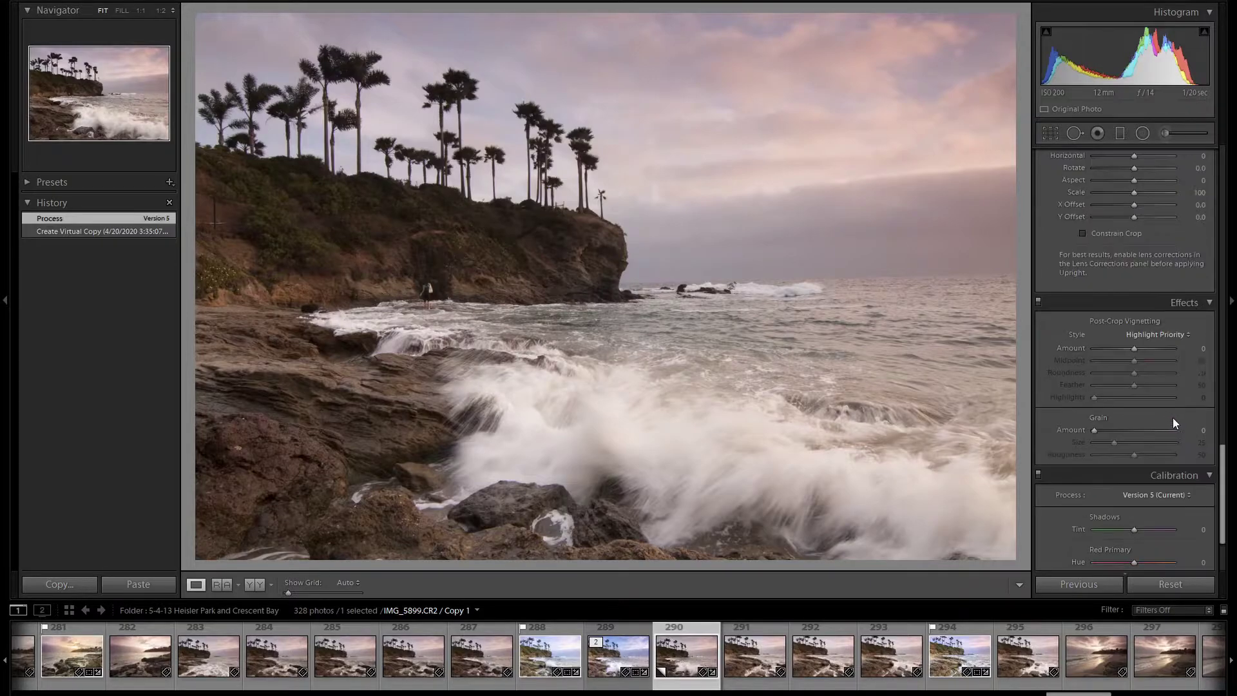
scroll(1173, 423, "up", 3)
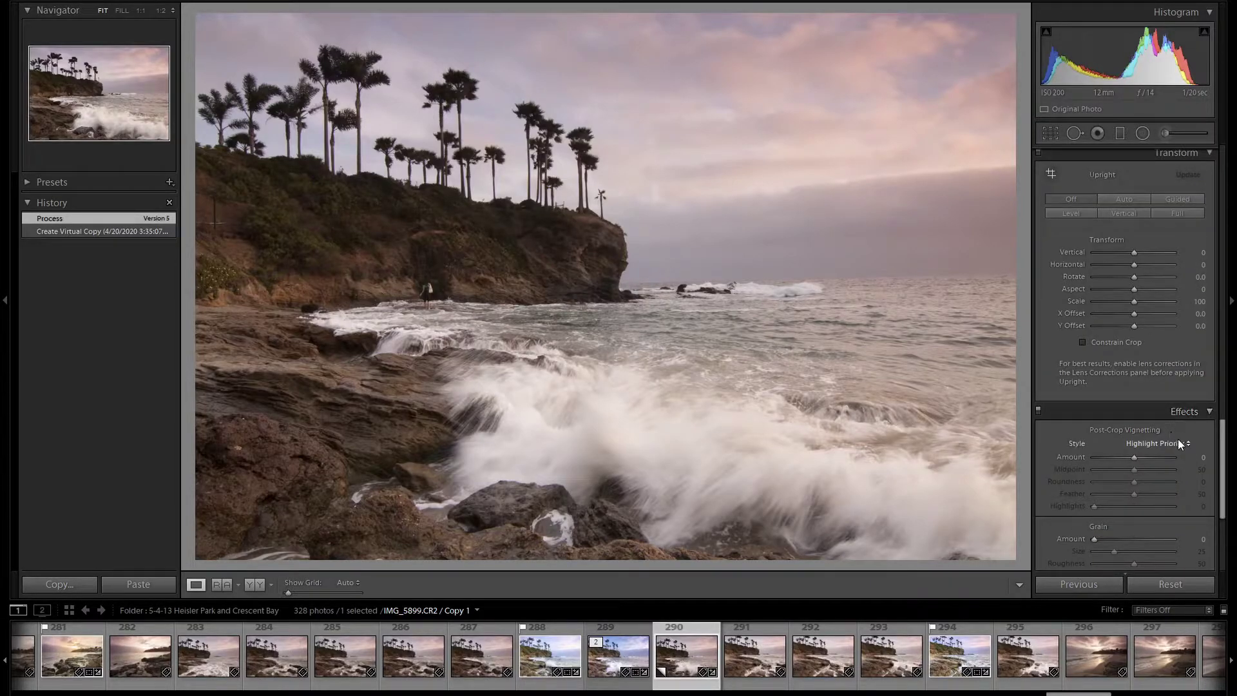
scroll(1179, 443, "up", 3)
left_click(1130, 451)
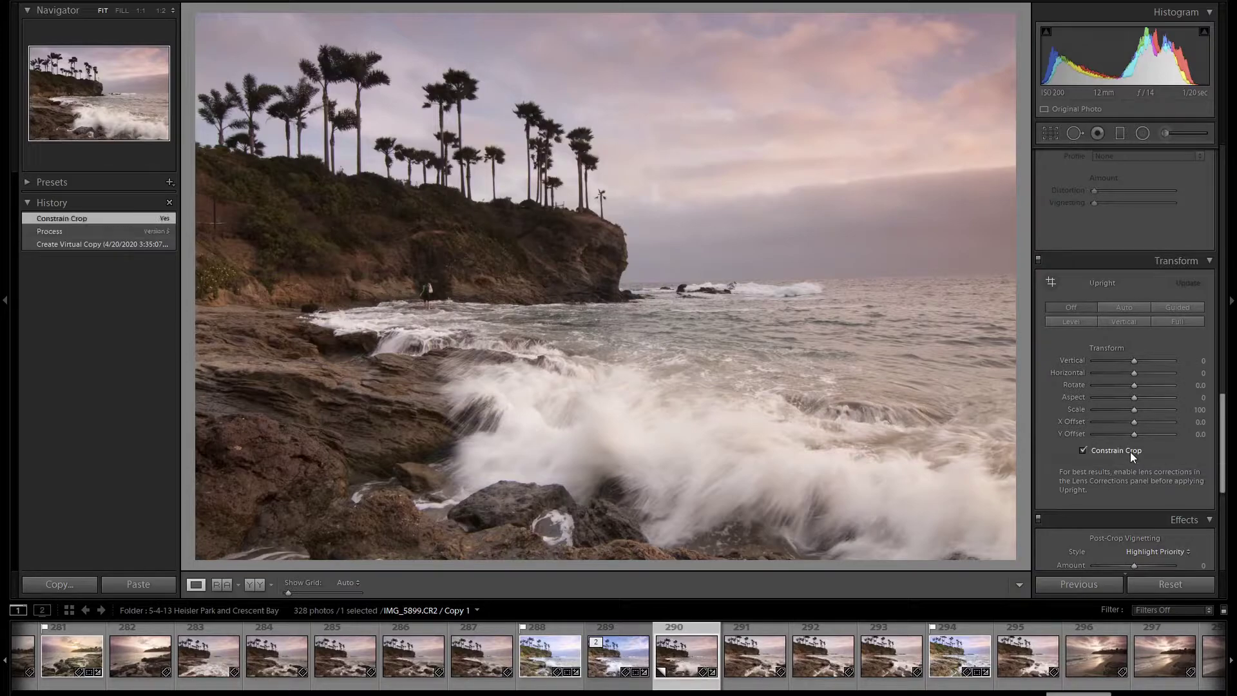
left_click(1131, 389)
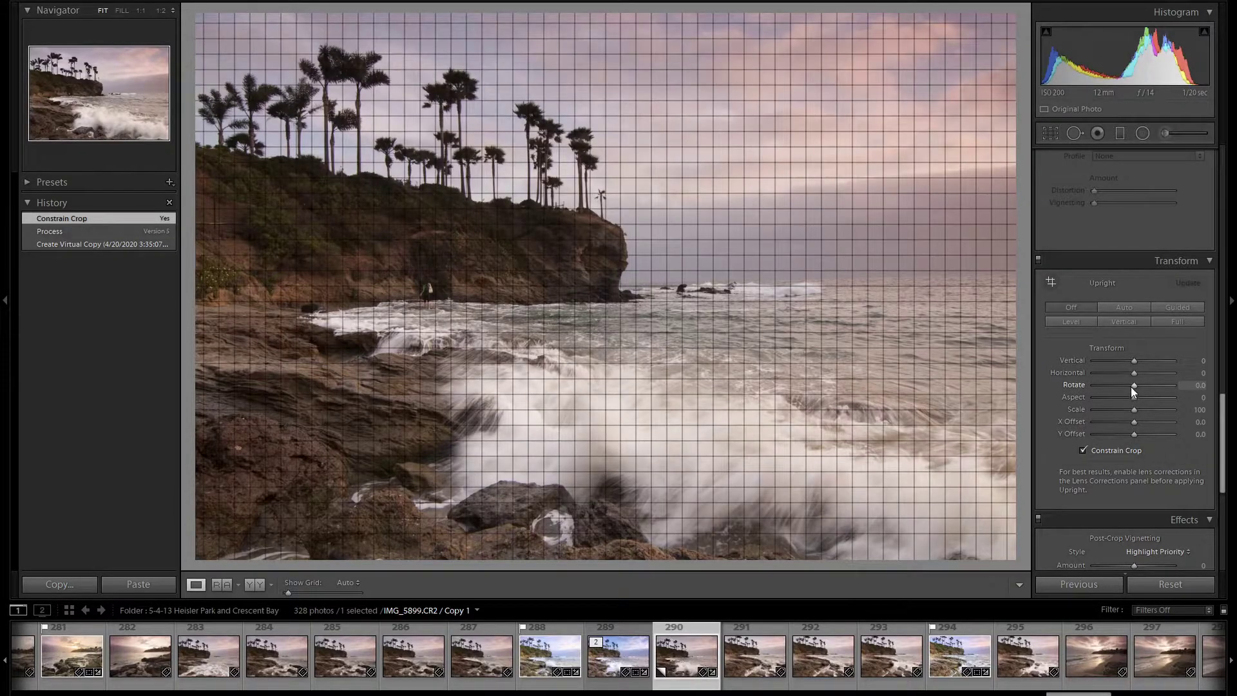
left_click_drag(1135, 384, 1135, 388)
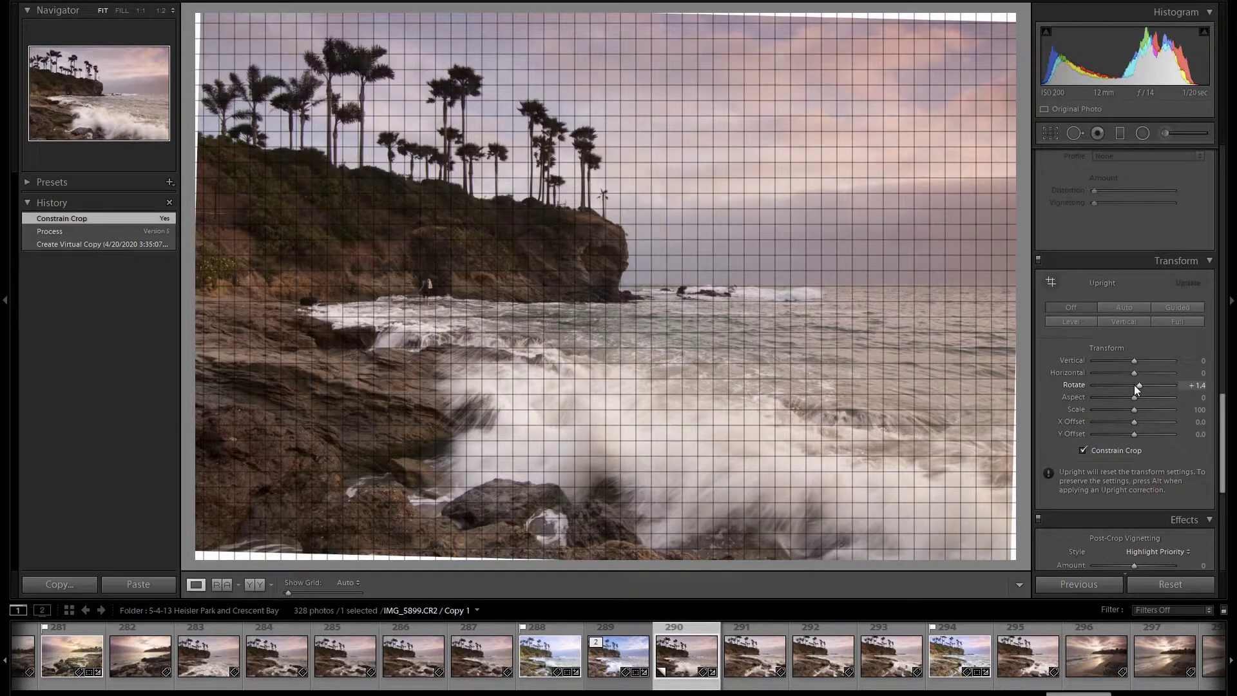
left_click_drag(1134, 385, 1134, 385)
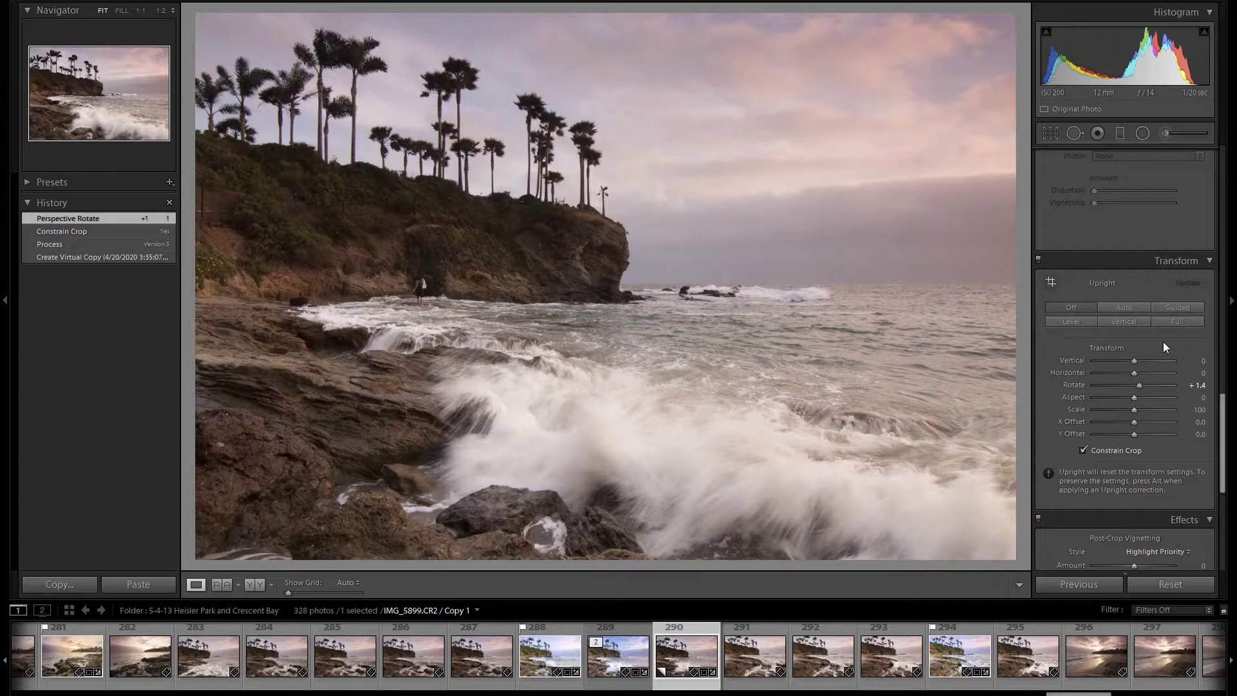
Remove chromatic aberration and enable the lens profile corrections.
scroll(1163, 341, "up", 3)
left_click(1136, 294)
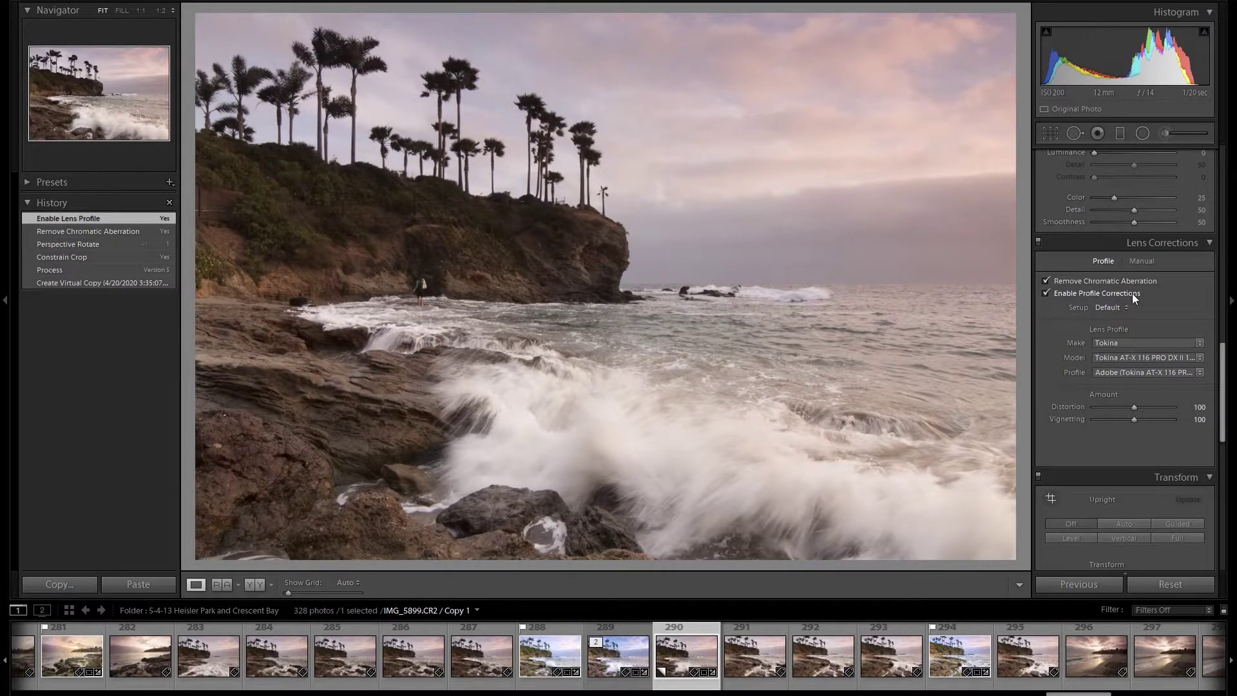
Sharpen the photo with an amount of 100 and a masking of 65, checking the edge mask preview.
scroll(1183, 443, "up", 3)
scroll(1183, 443, "up", 3)
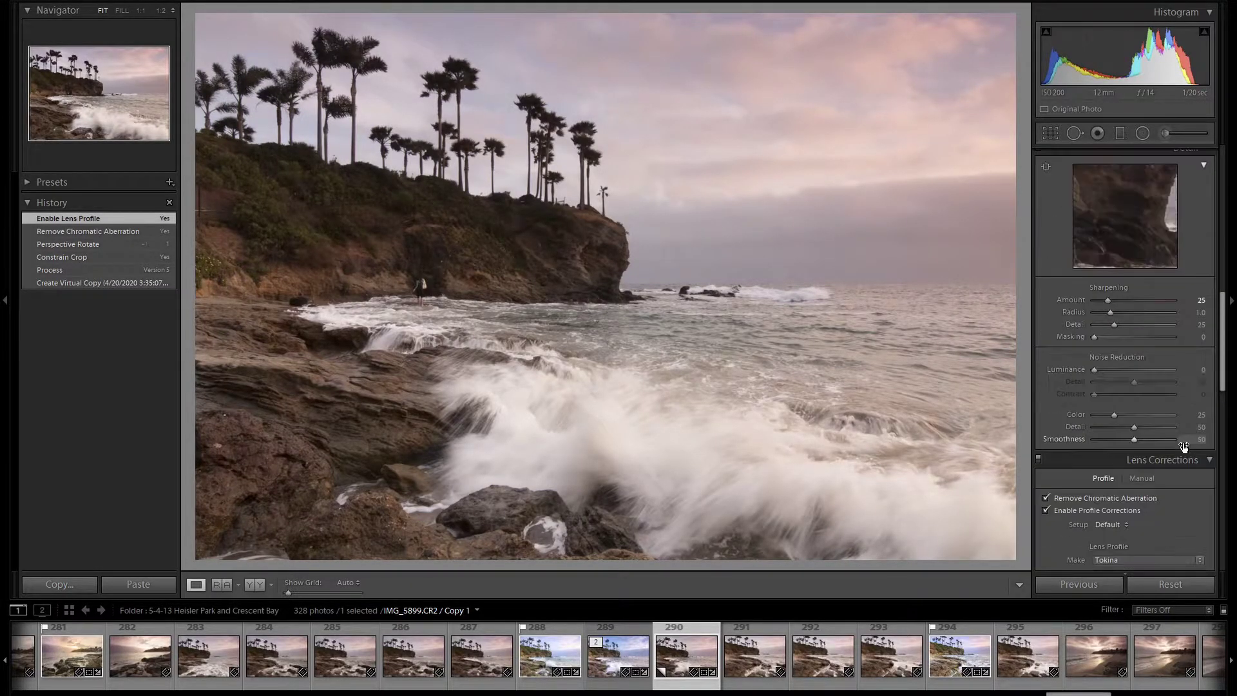
left_click(1198, 300)
type("100")
key("Return")
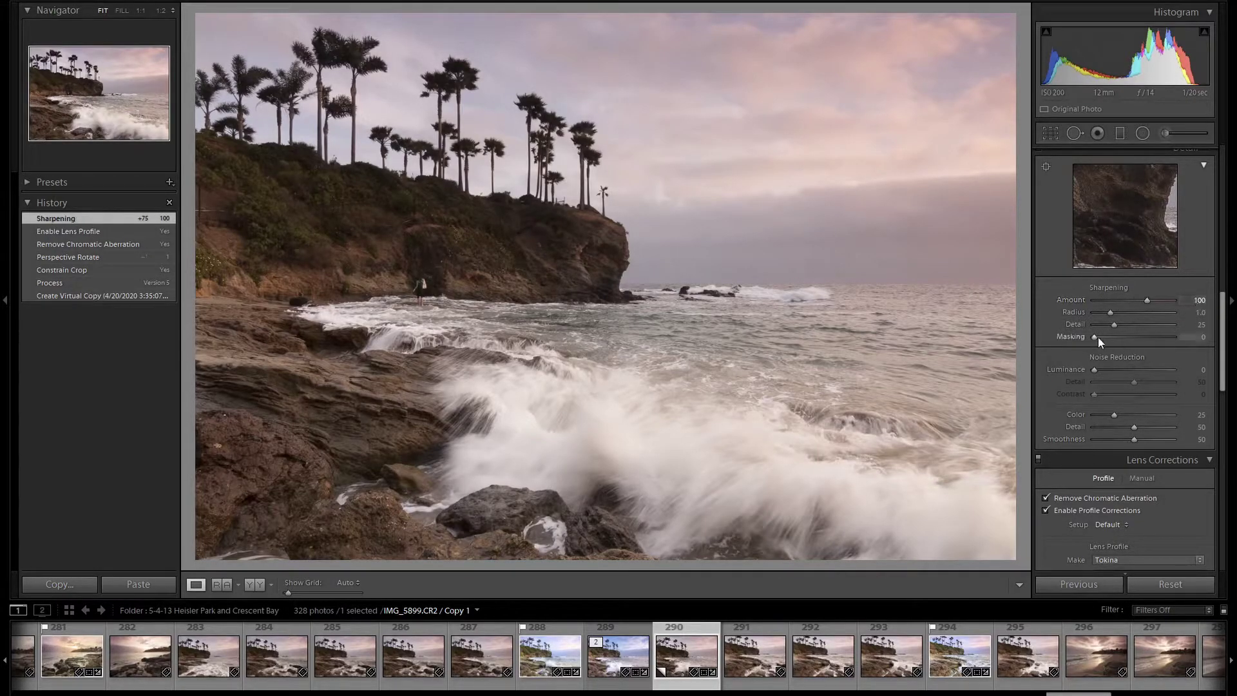
key("alt")
left_click_drag(1088, 338, 1092, 338)
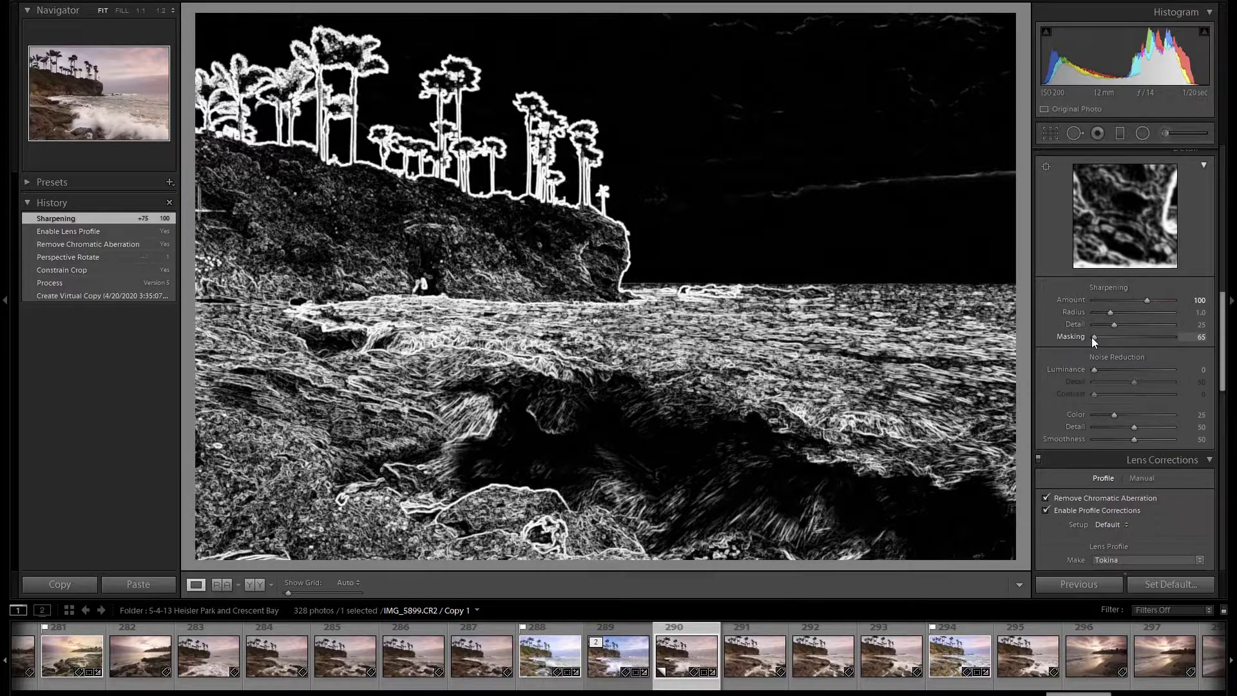
left_click_drag(1091, 338, 1092, 337)
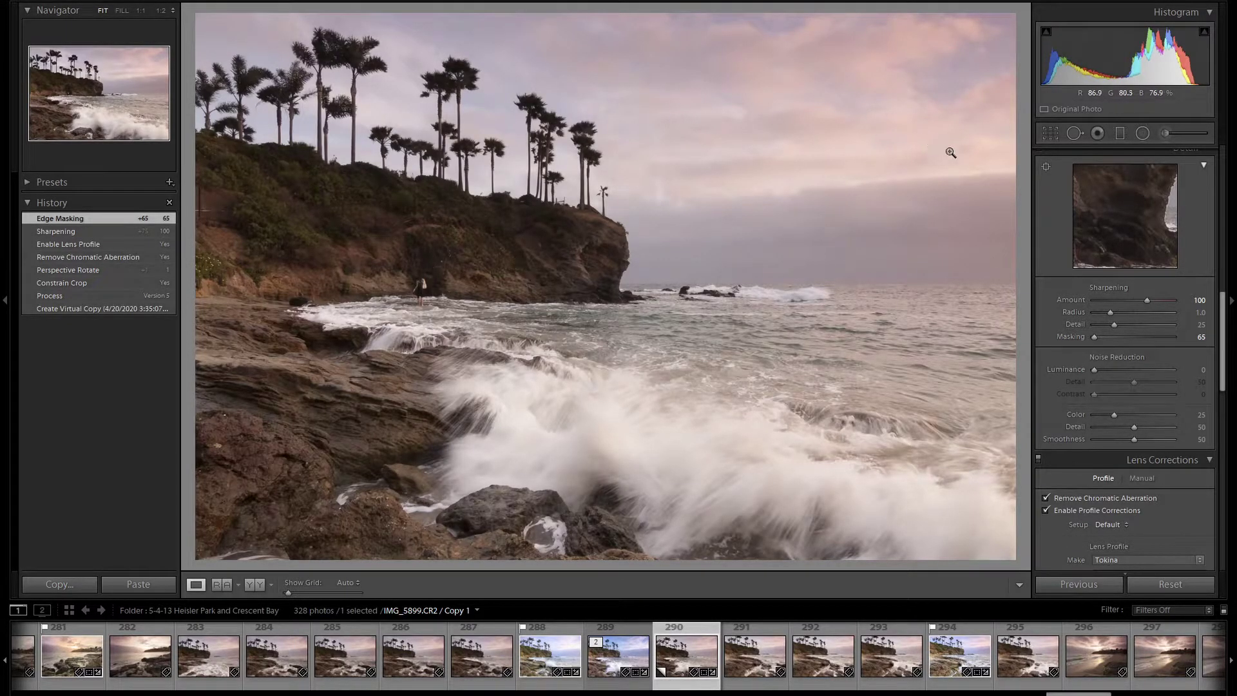
Cool the white balance to a temperature of 4700 and raise the exposure to +0.20.
scroll(1223, 368, "up", 3)
scroll(1220, 362, "up", 3)
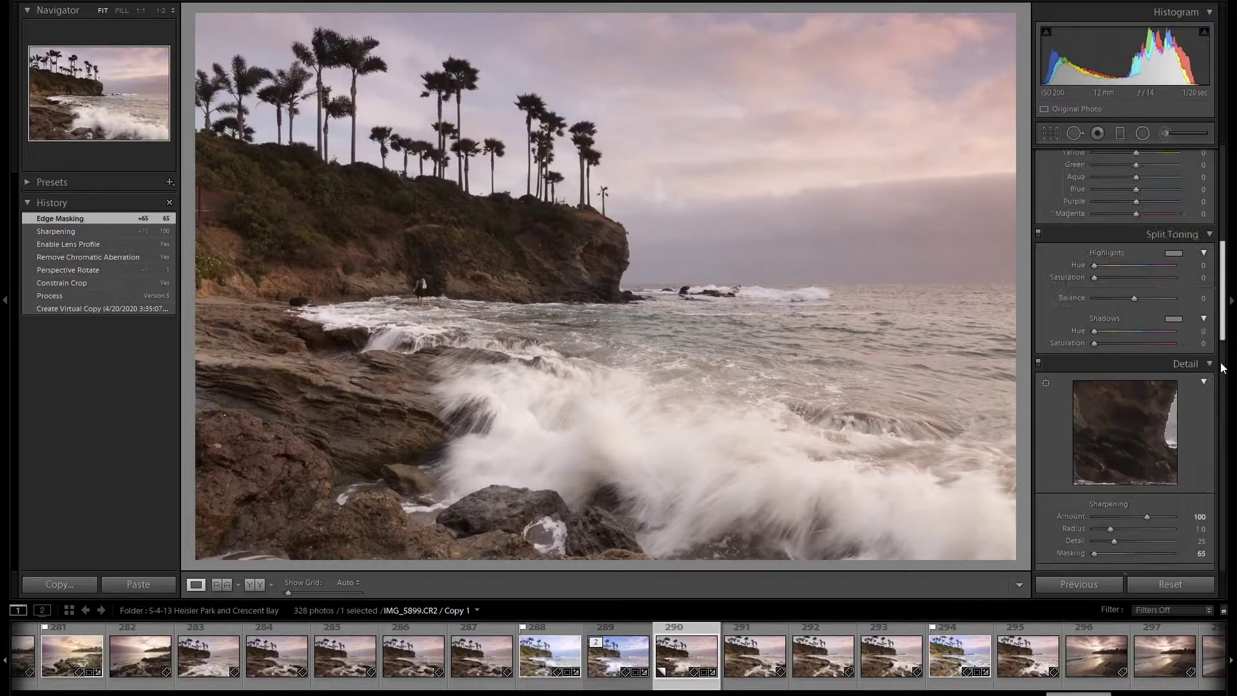
scroll(1188, 301, "up", 3)
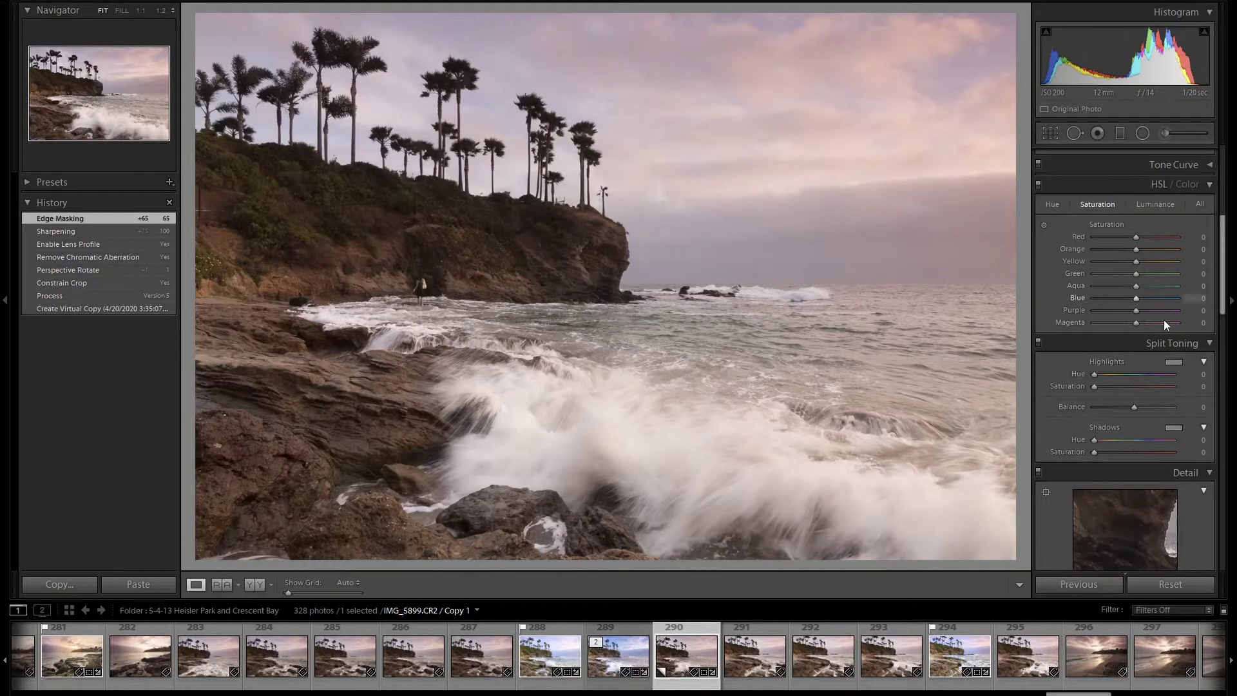
scroll(1204, 402, "up", 5)
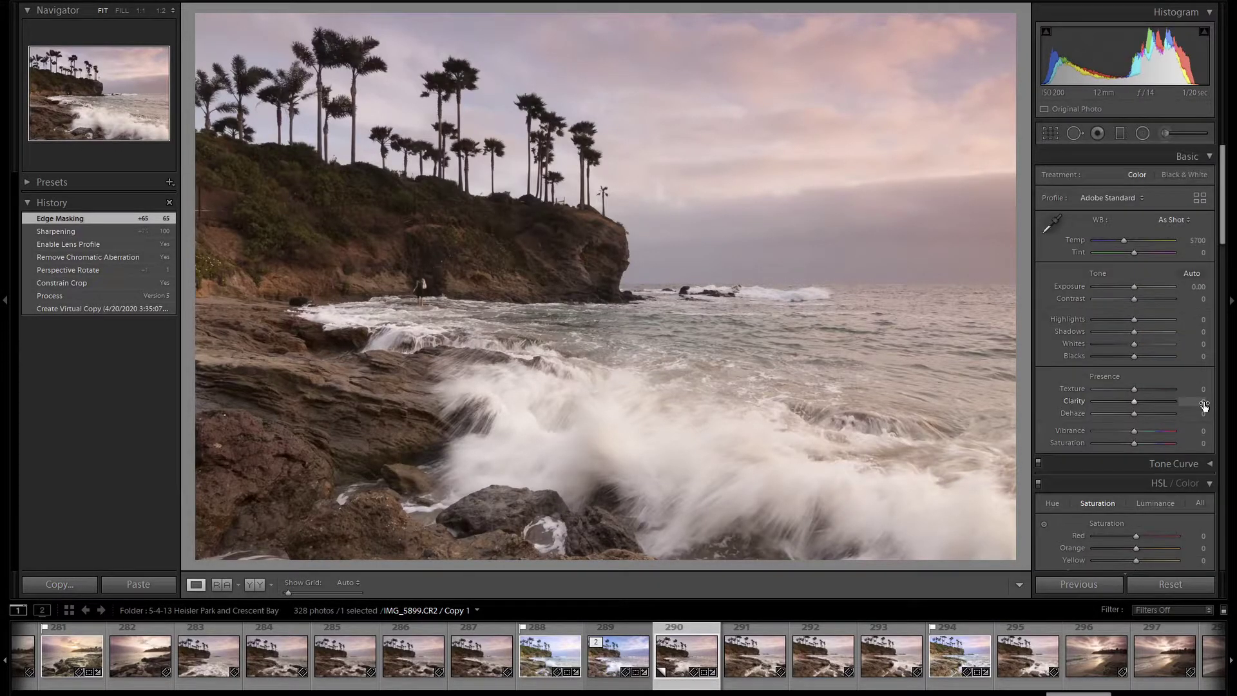
scroll(1123, 240, "down", 10)
scroll(1123, 240, "down", 4)
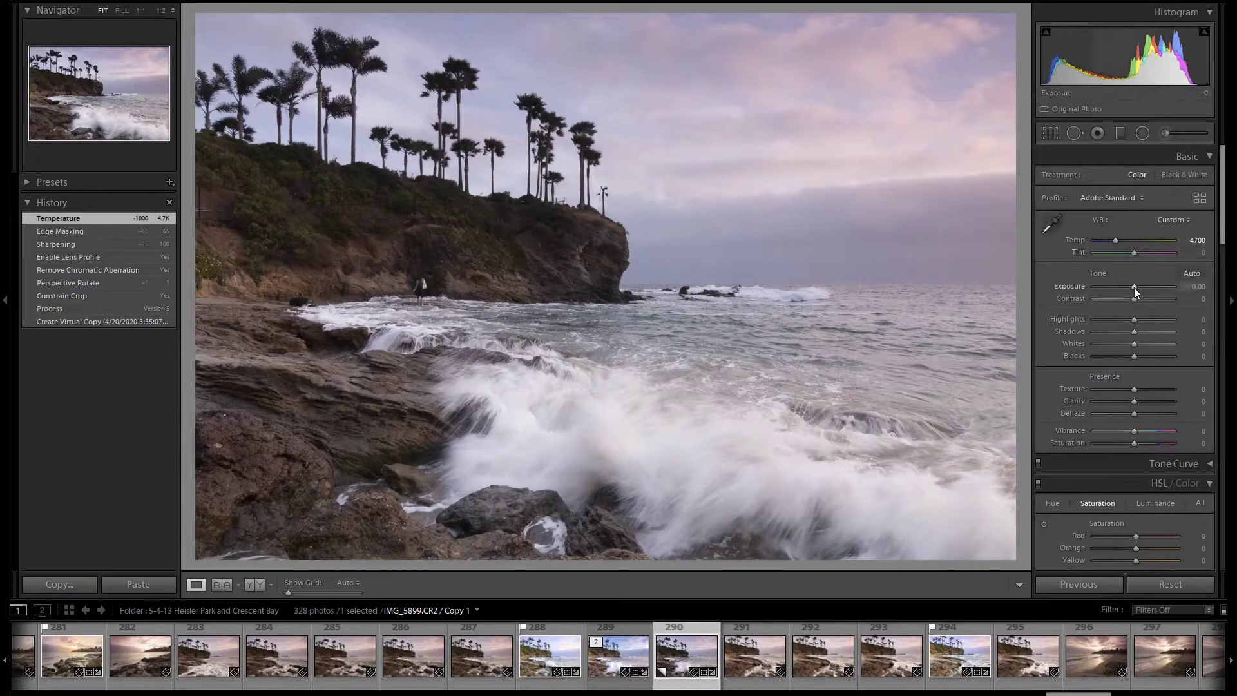
scroll(1135, 288, "up", 4)
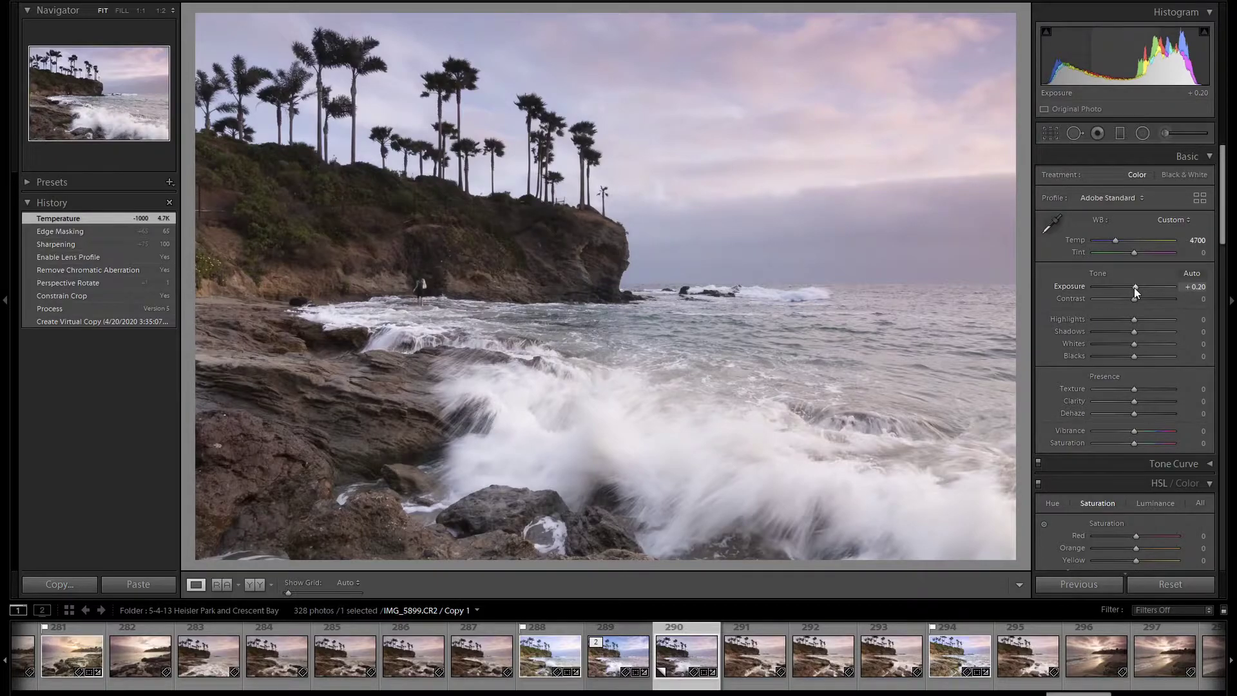
Set the basic tone values to Highlights -98, Shadows +100 and Whites +55.
left_click_drag(1133, 319, 1093, 320)
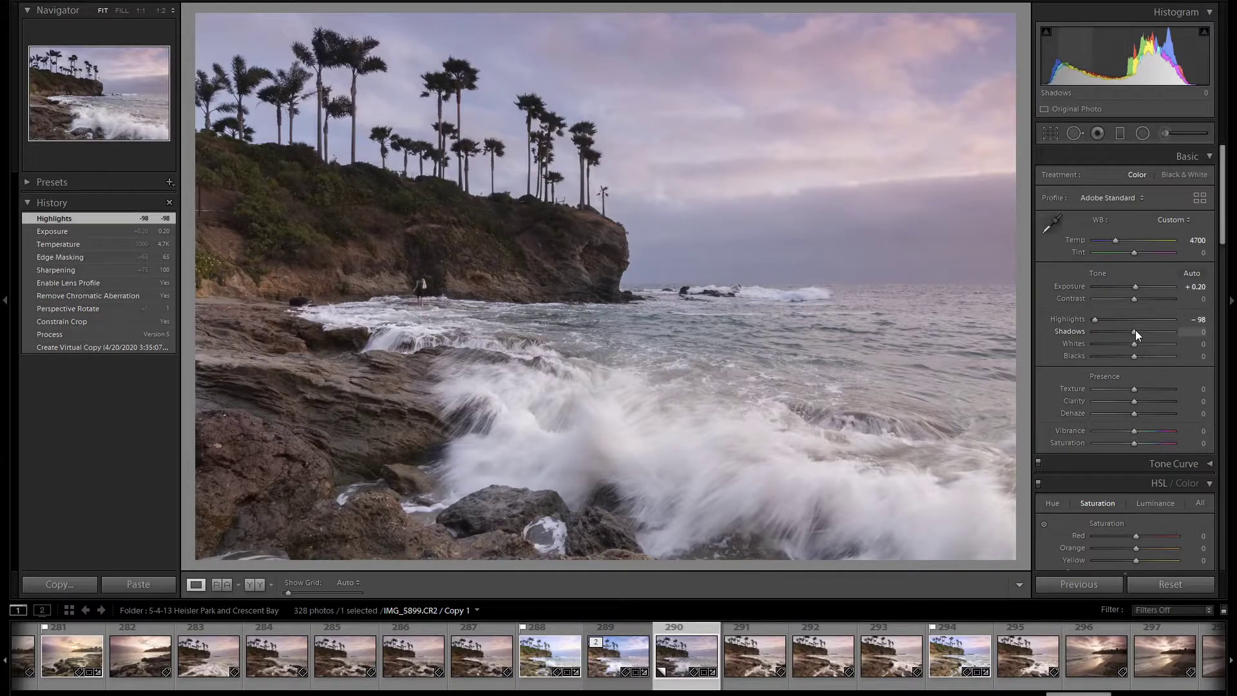
scroll(1136, 330, "up", 20)
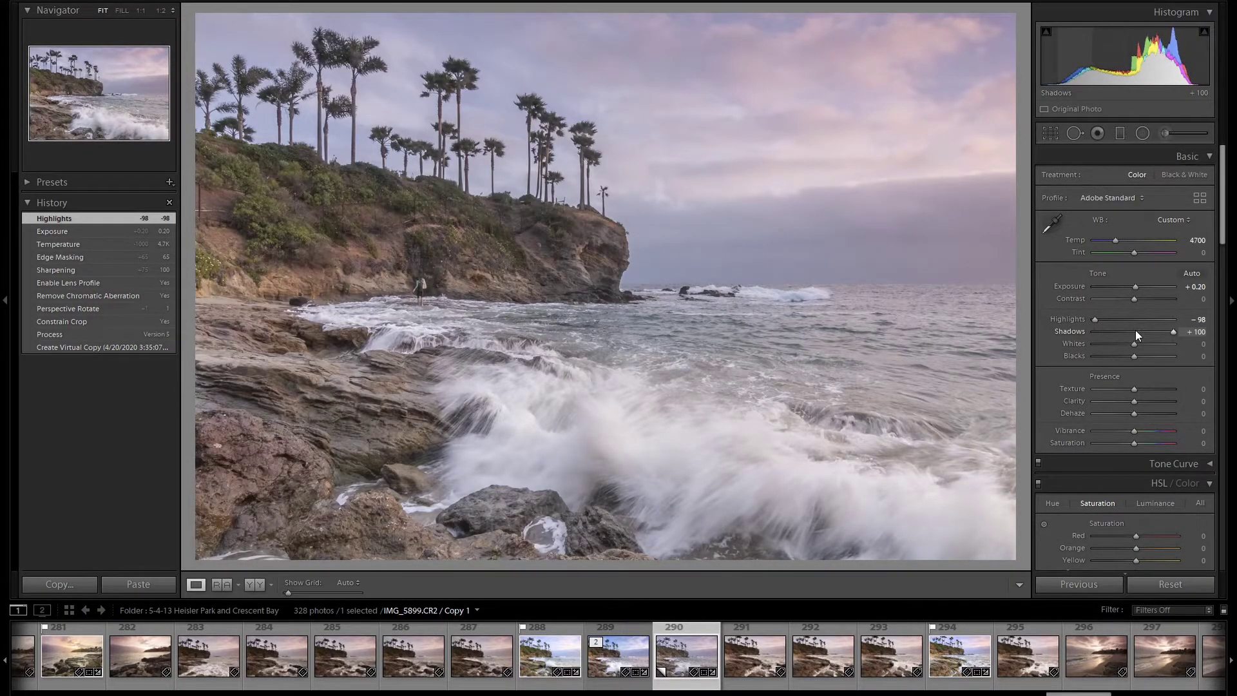
scroll(1135, 348, "up", 9)
scroll(1134, 349, "up", 2)
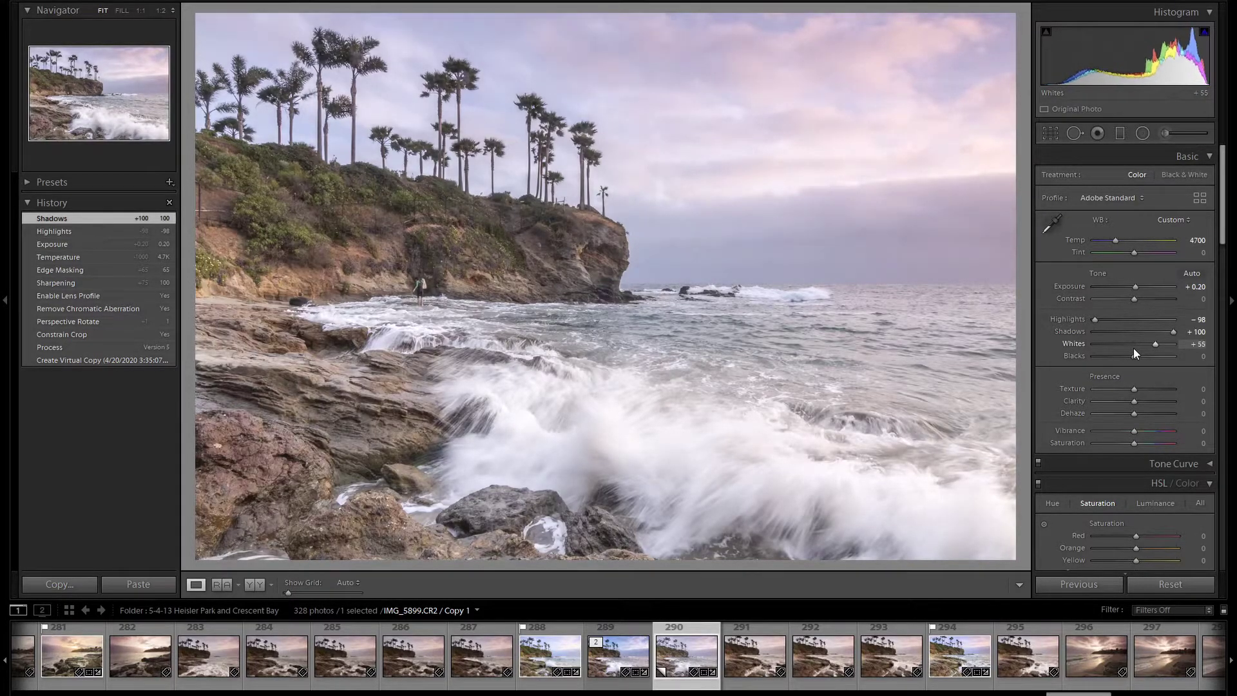
Deepen the Blacks to -35 and reduce the Shadows to +80.
scroll(1136, 350, "down", 3)
scroll(1152, 331, "up", 3)
scroll(1134, 354, "down", 7)
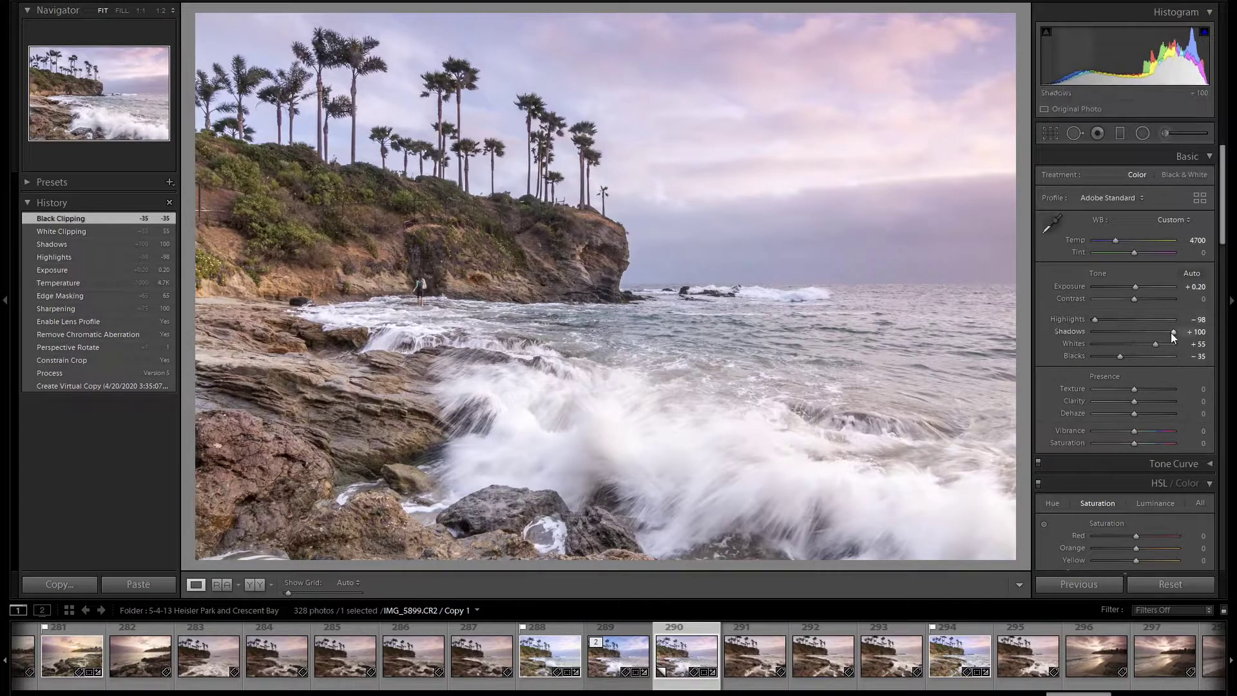
scroll(1173, 332, "down", 4)
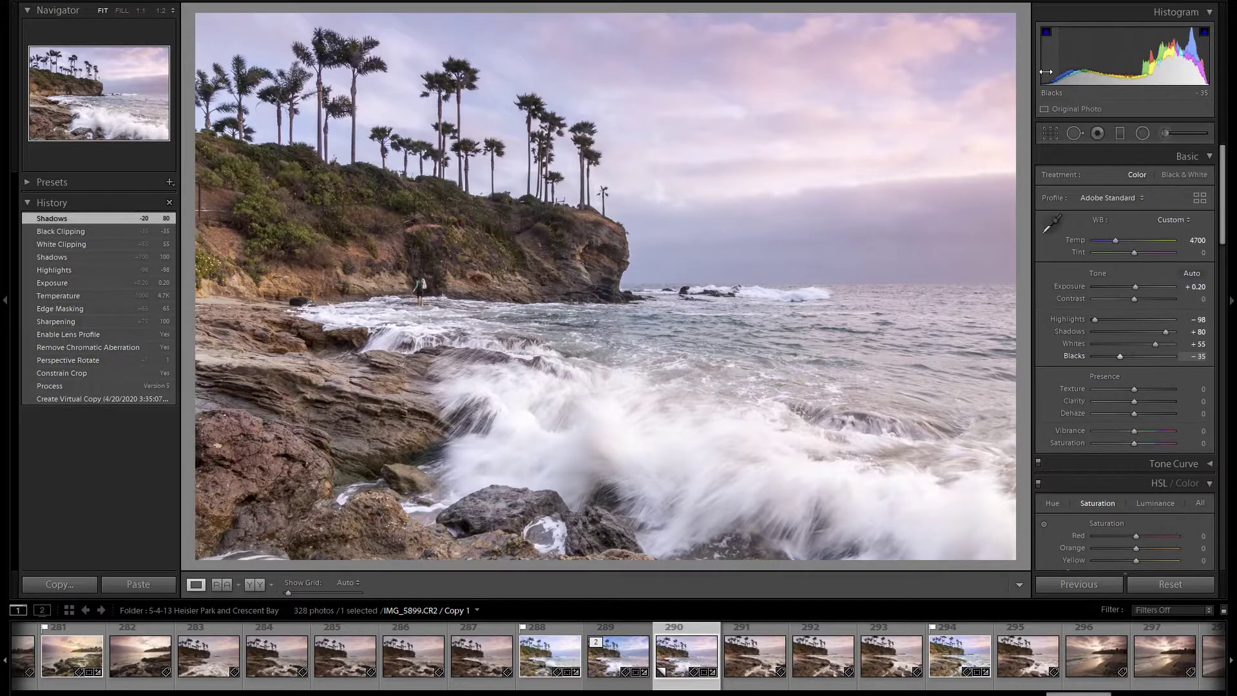
Add a slanted graduated filter across the sky down to the horizon, with a temperature of -34 and a tint of -31.
left_click(1120, 133)
left_click_drag(774, 168, 747, 328)
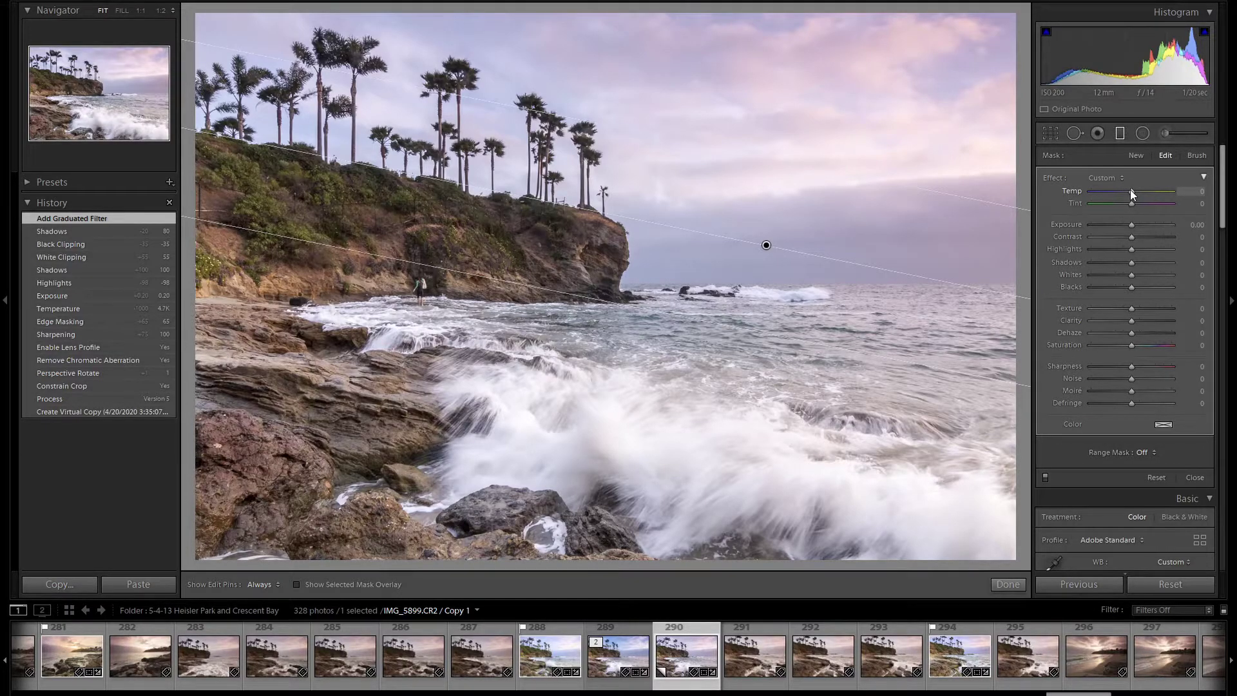
scroll(1131, 190, "down", 4)
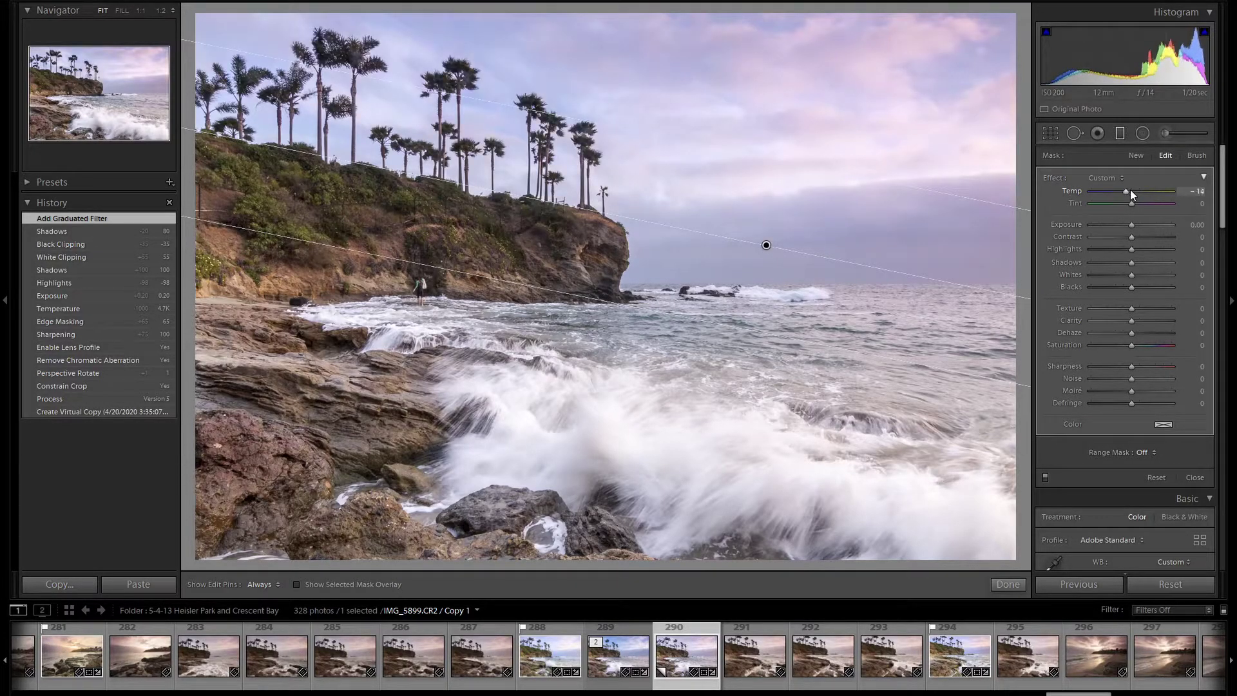
scroll(1130, 190, "down", 3)
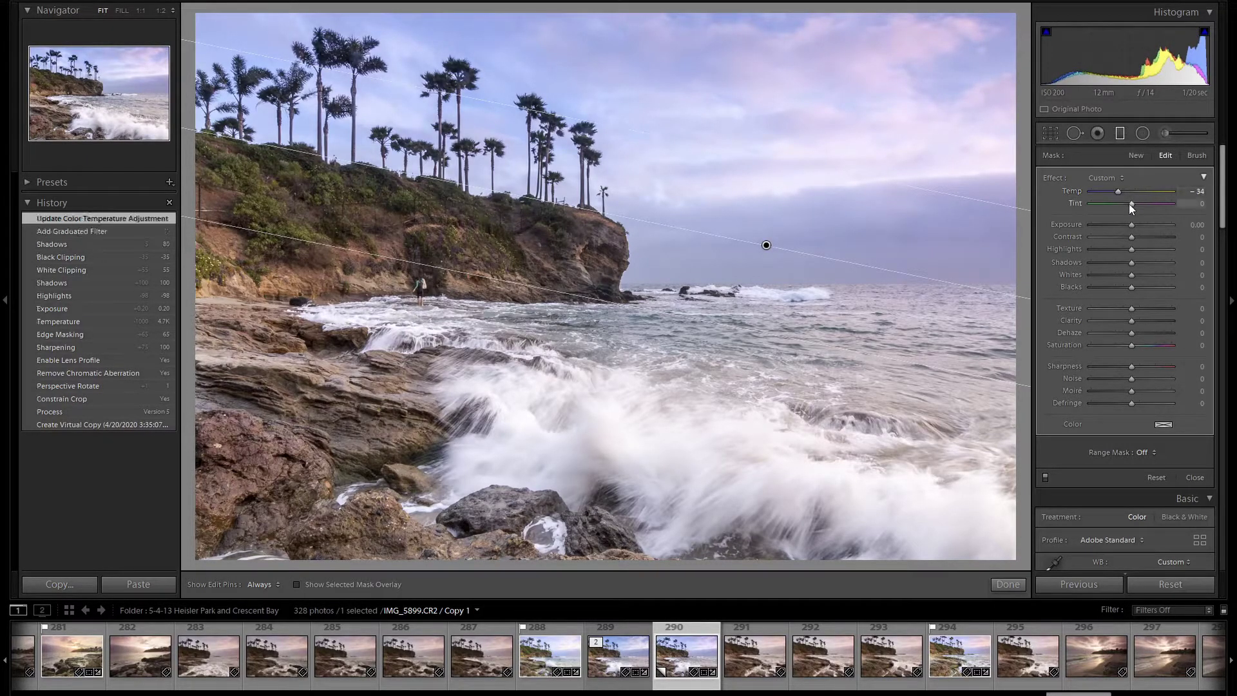
scroll(1133, 205, "down", 3)
scroll(1132, 205, "down", 3)
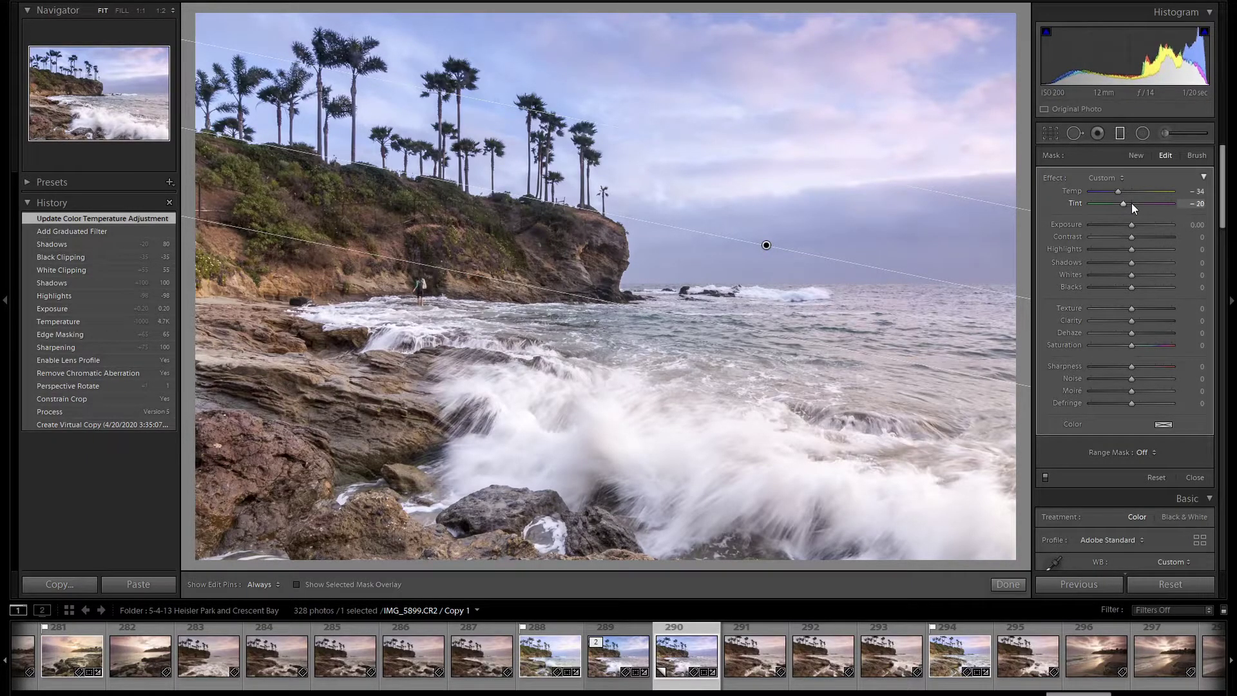
scroll(1132, 203, "down", 2)
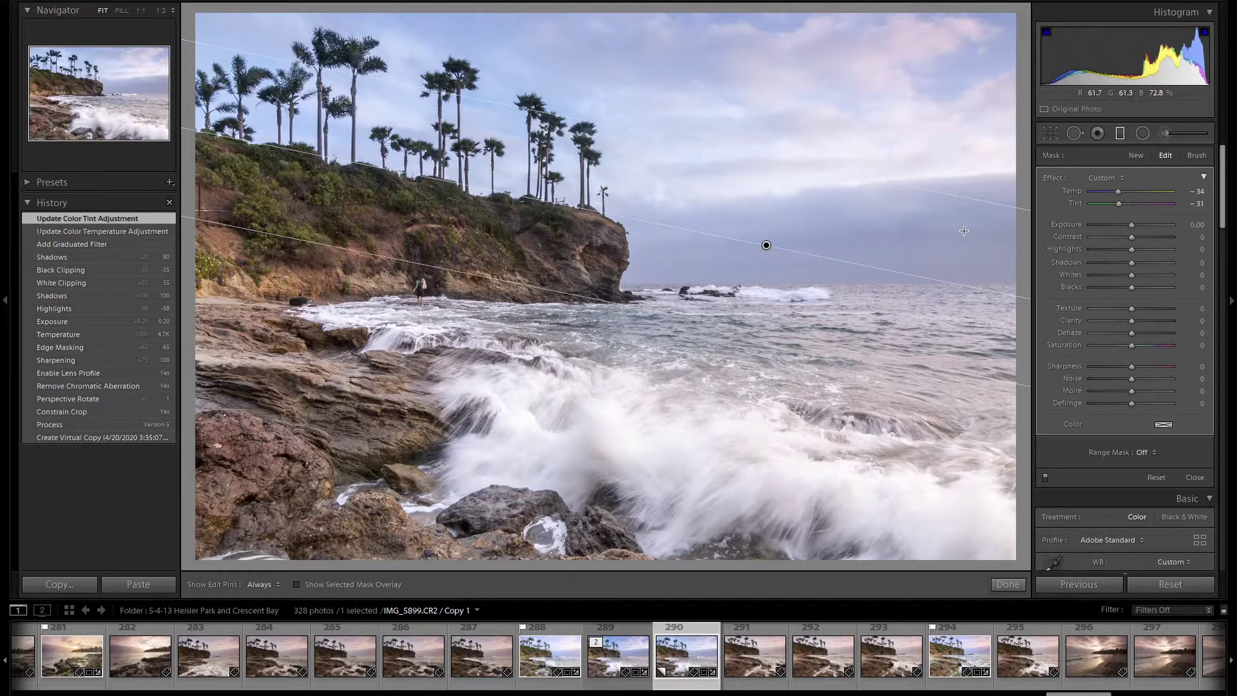
left_click(1120, 134)
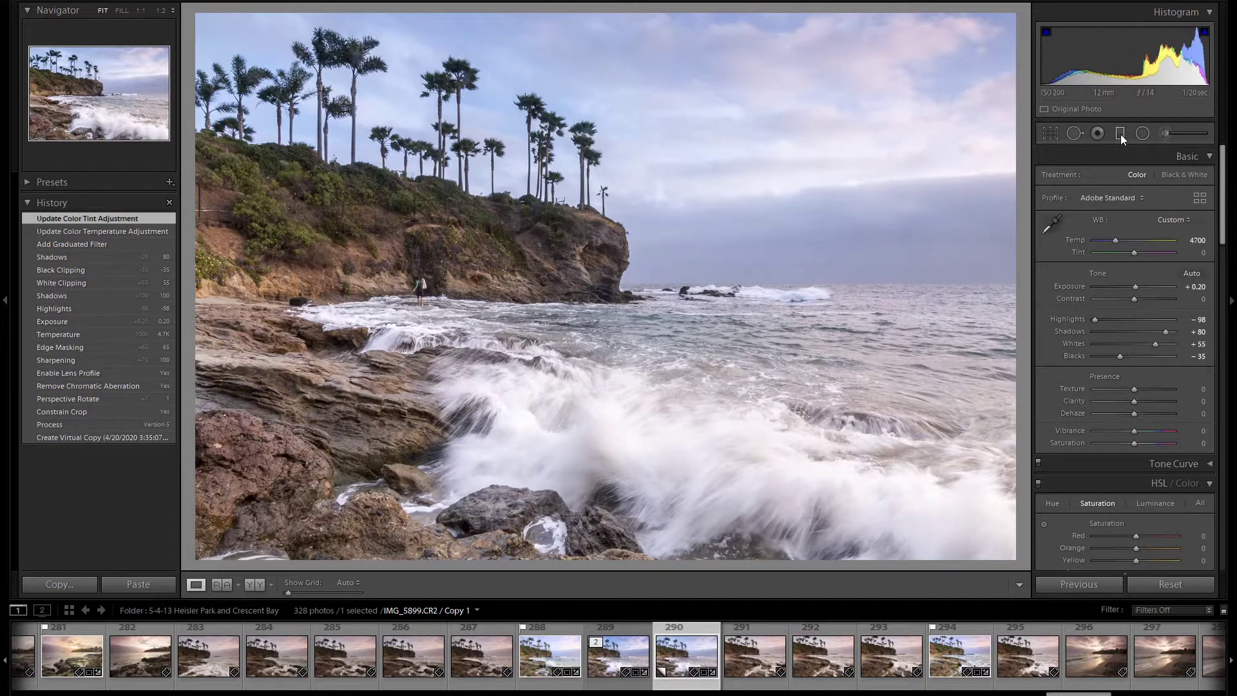
Adjust the blue tones in HSL to a luminance of -10 and a saturation of +10.
scroll(1157, 230, "down", 5)
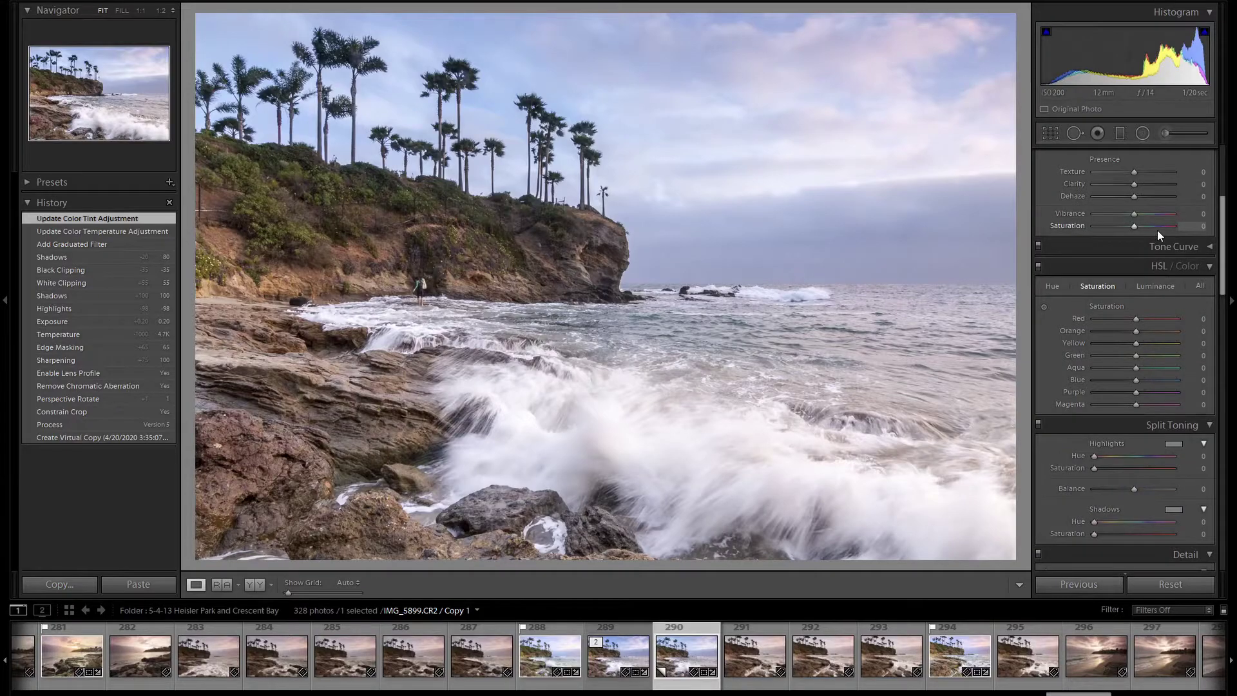
left_click(1155, 288)
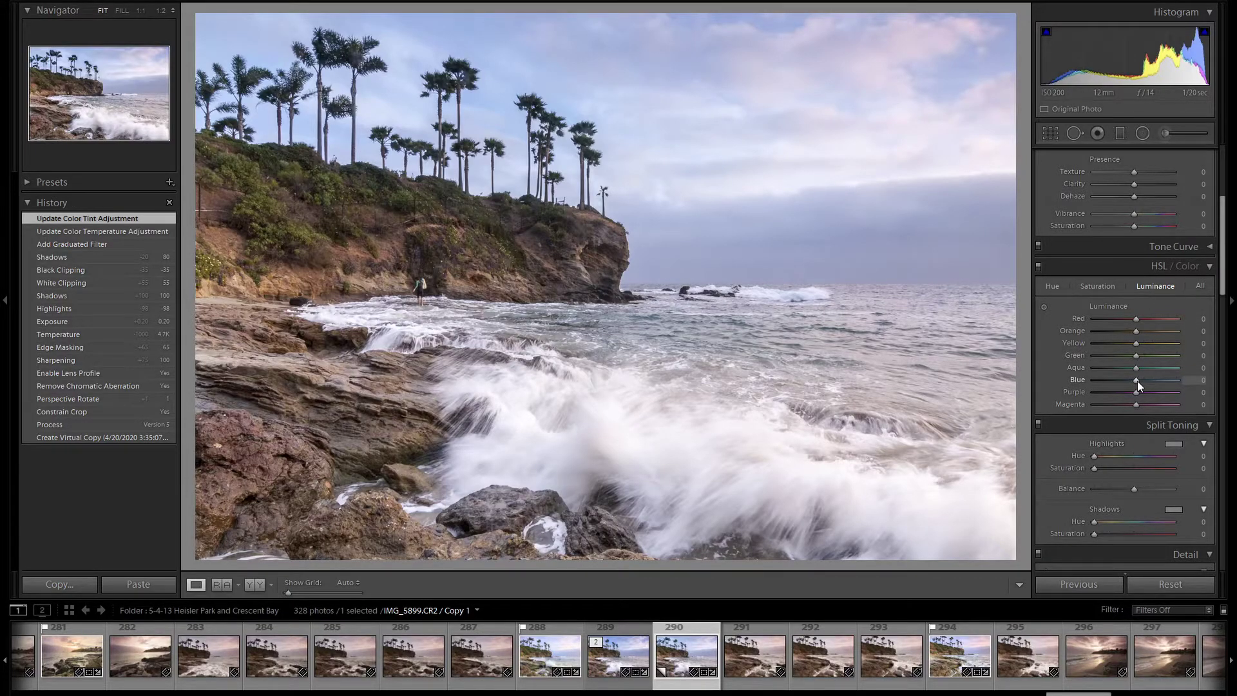
key("Down")
key("Down")
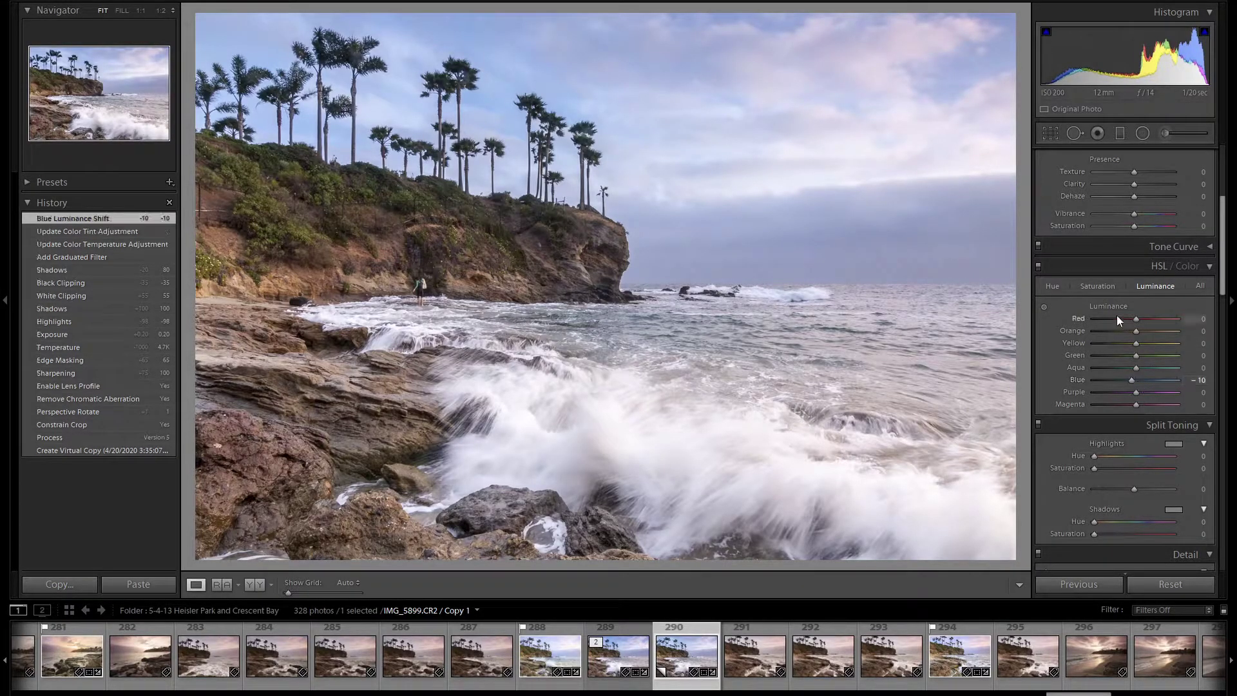
left_click(1098, 285)
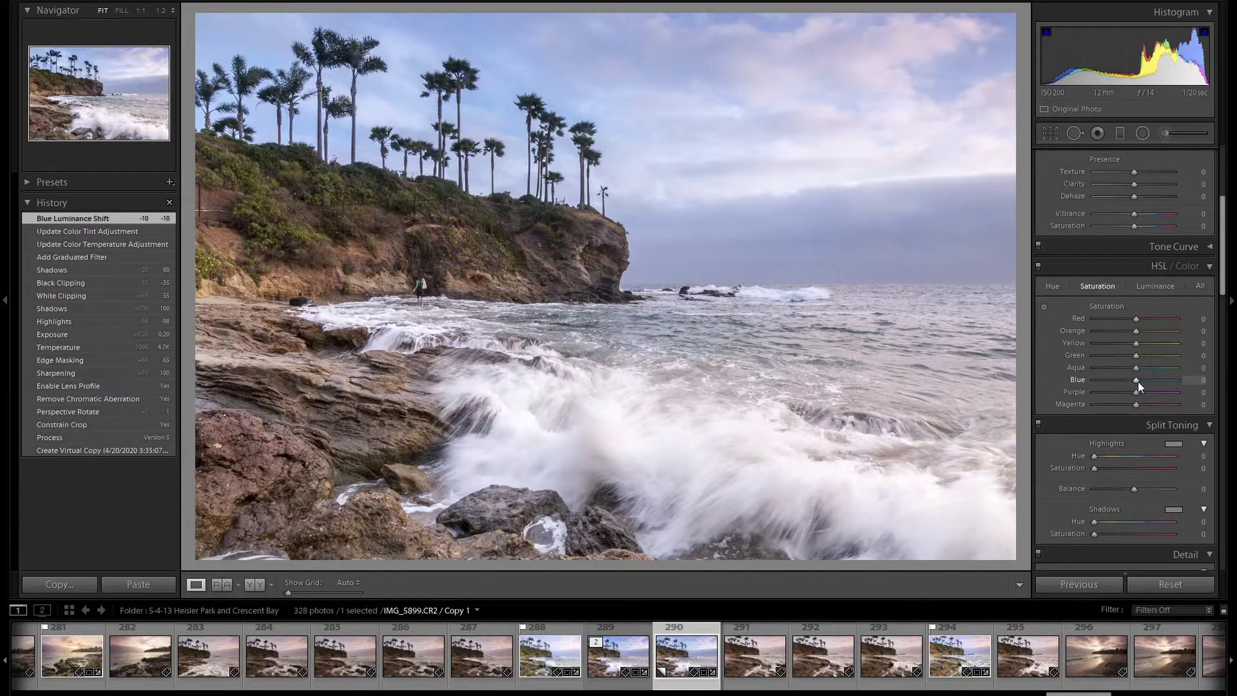
key("Up")
key("Up")
Compare the photo with and without the HSL adjustments.
left_click(1039, 266)
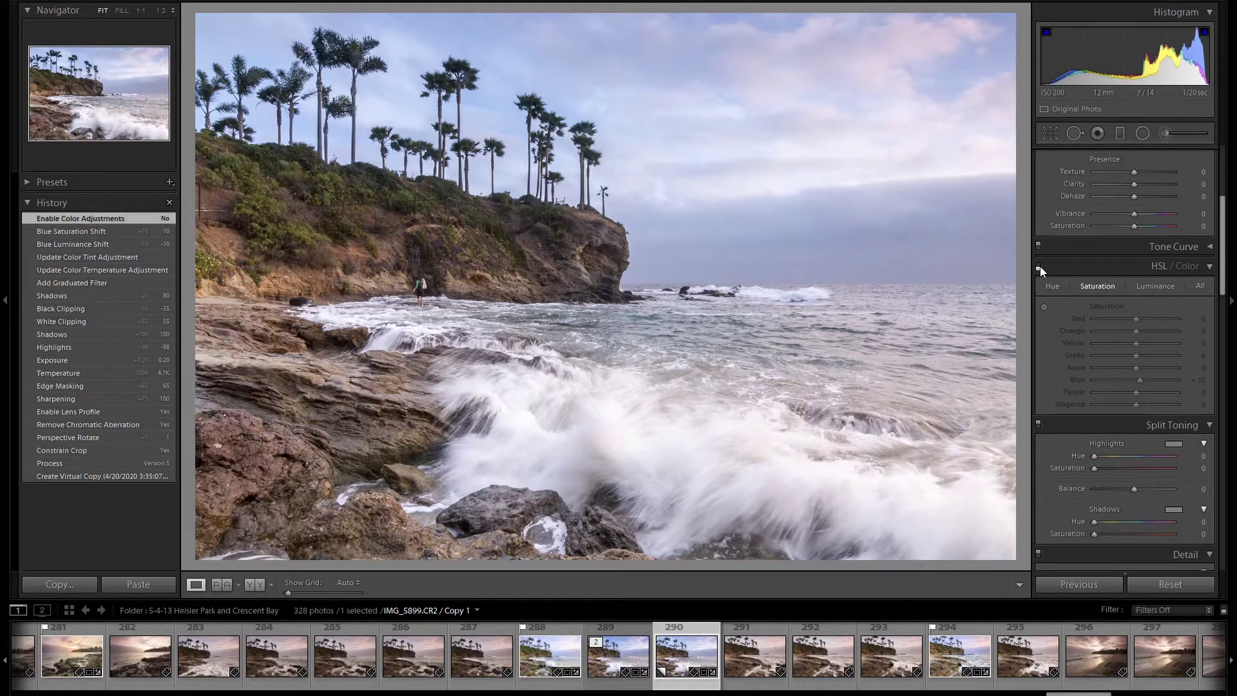
left_click(1039, 266)
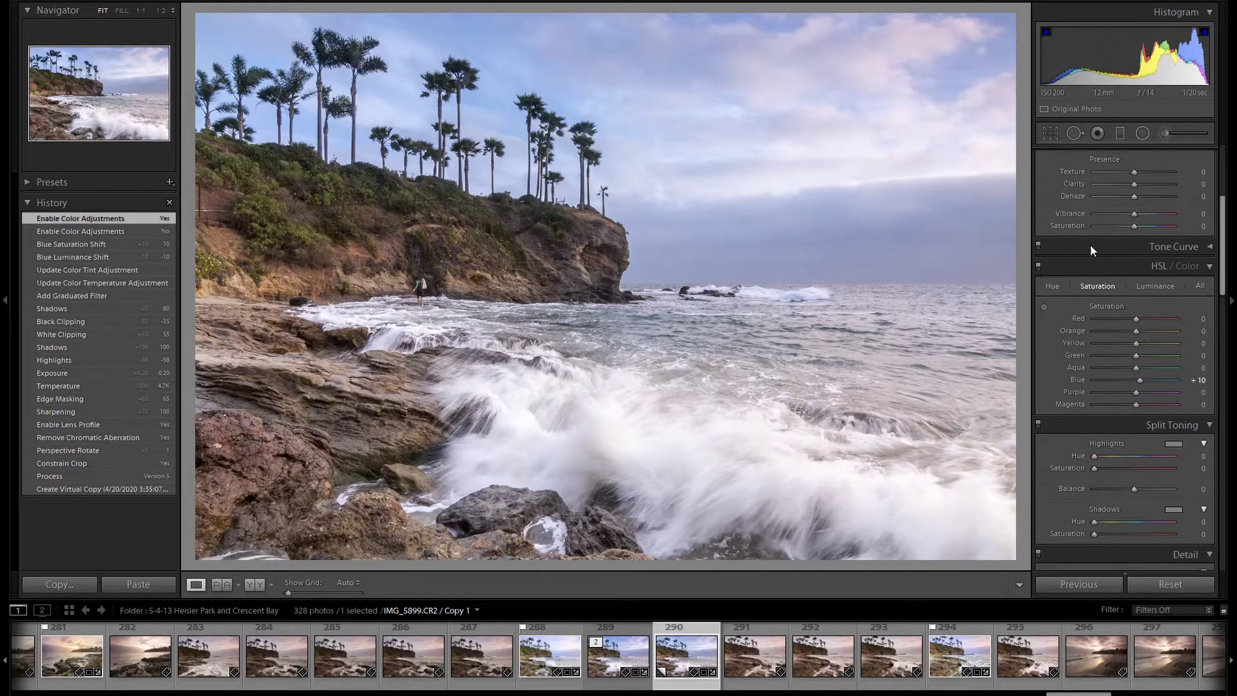
Paint a new adjustment brush mask over the large breaking wave with brush size 16 and the mask overlay shown.
left_click(1171, 134)
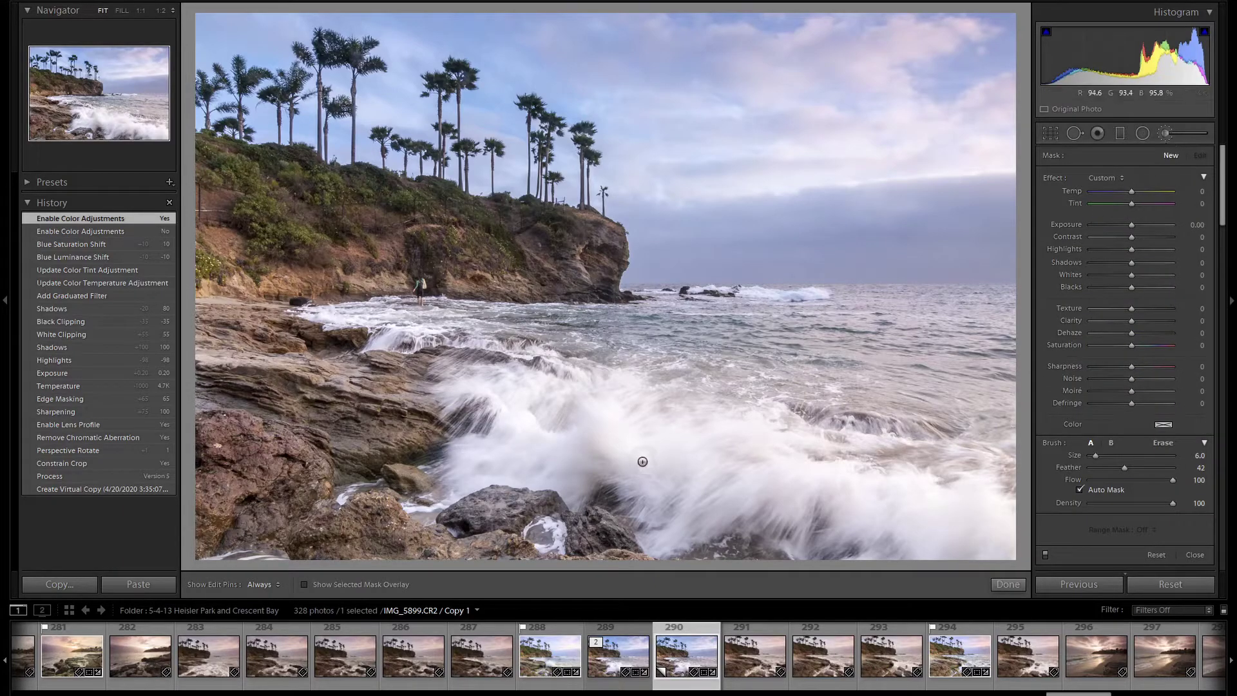
scroll(652, 465, "up", 5)
scroll(658, 453, "up", 3)
key("h")
mouse_move(657, 451)
left_mouse_down()
mouse_move(965, 494)
mouse_move(963, 513)
mouse_move(661, 496)
mouse_move(481, 430)
mouse_move(583, 429)
mouse_move(526, 409)
mouse_move(621, 414)
mouse_move(942, 501)
mouse_move(580, 490)
left_mouse_up()
Extend the brush mask with size 10 over the white water below the cliff and the wave's remaining areas, and hide the overlay.
scroll(580, 490, "down", 5)
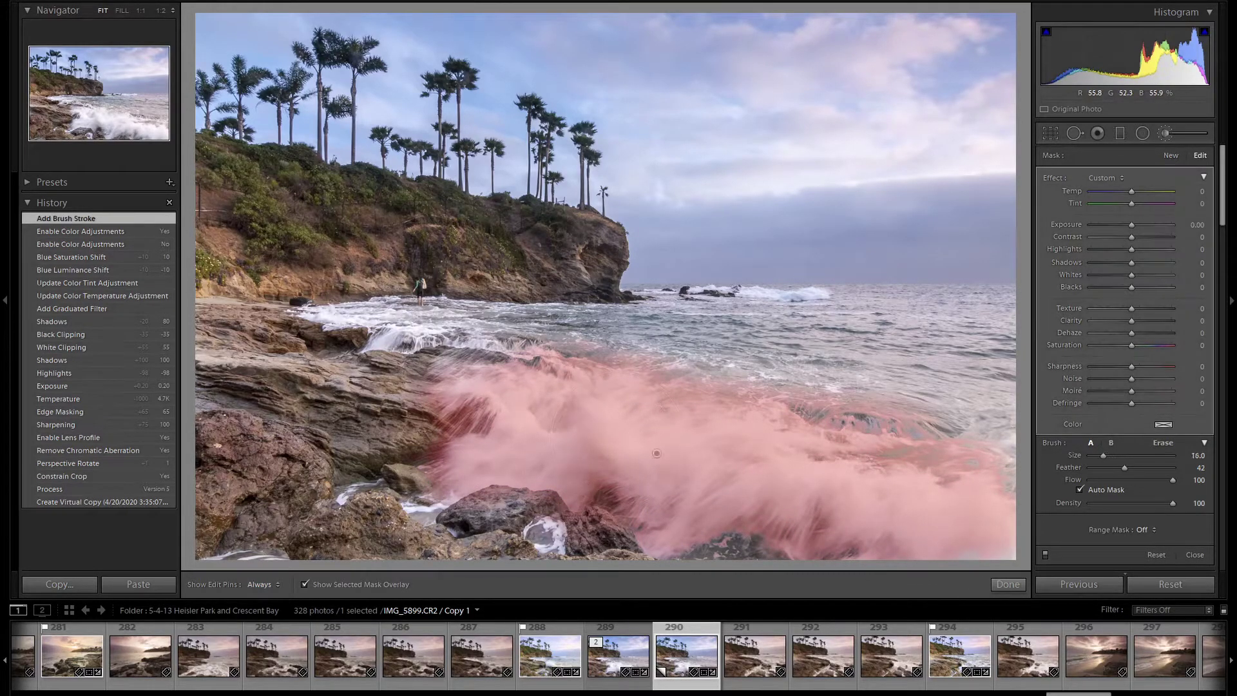
scroll(464, 345, "down", 3)
mouse_move(464, 345)
left_mouse_down()
mouse_move(317, 316)
mouse_move(402, 318)
mouse_move(527, 358)
left_mouse_up()
key("h")
key("h")
key("h")
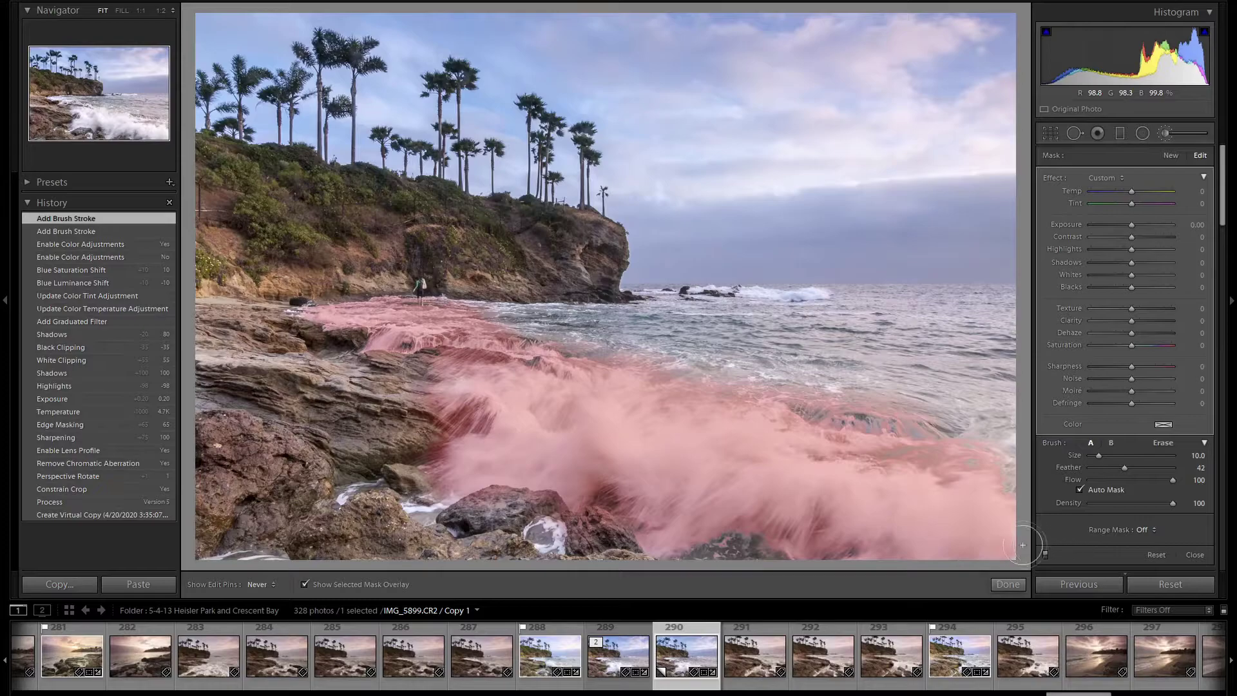
left_click_drag(899, 519, 836, 465)
key("o")
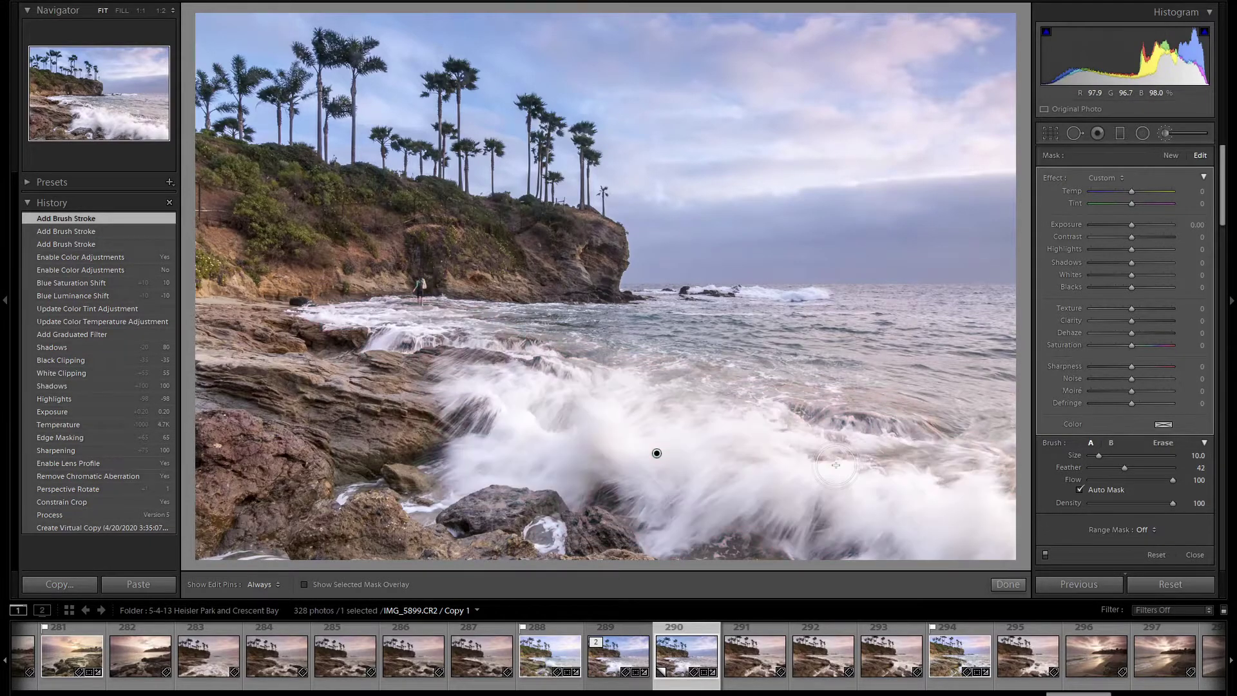
Set the brushed waves' exposure to 0.20, cool their temperature slightly, and close the adjustment brush.
left_click(1133, 224)
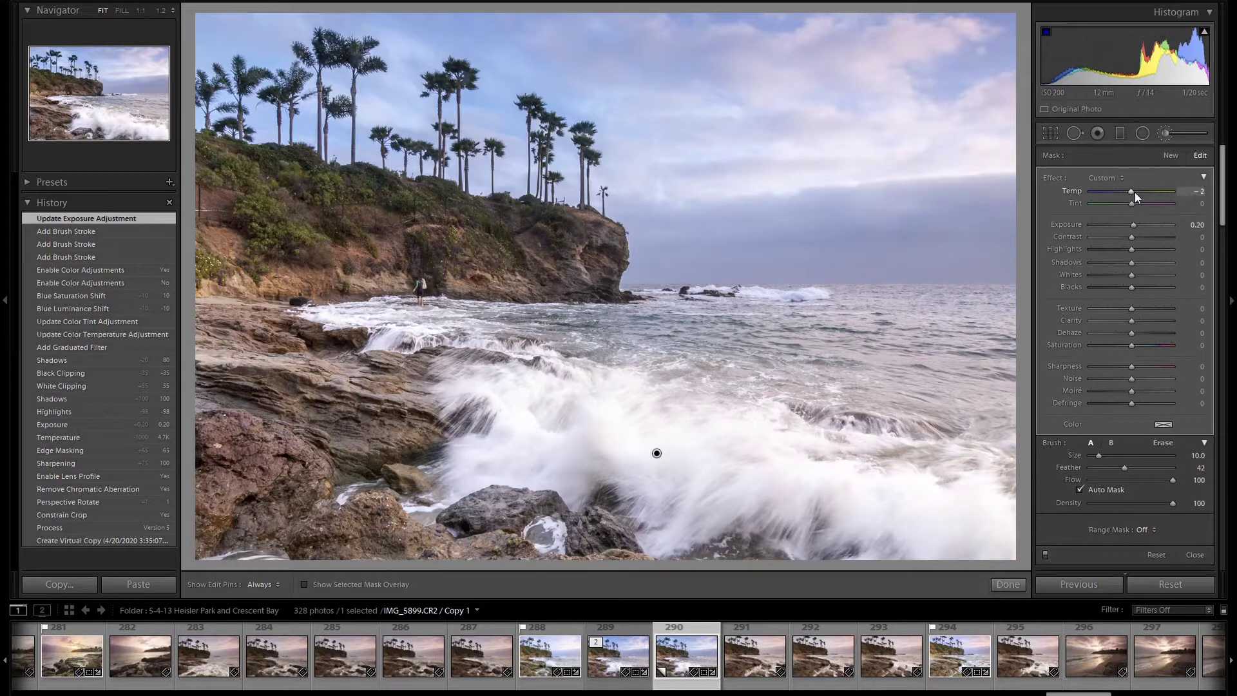
key("Down")
key("Down")
key("Down")
key("Up")
key("Up")
key("Up")
left_click(1165, 133)
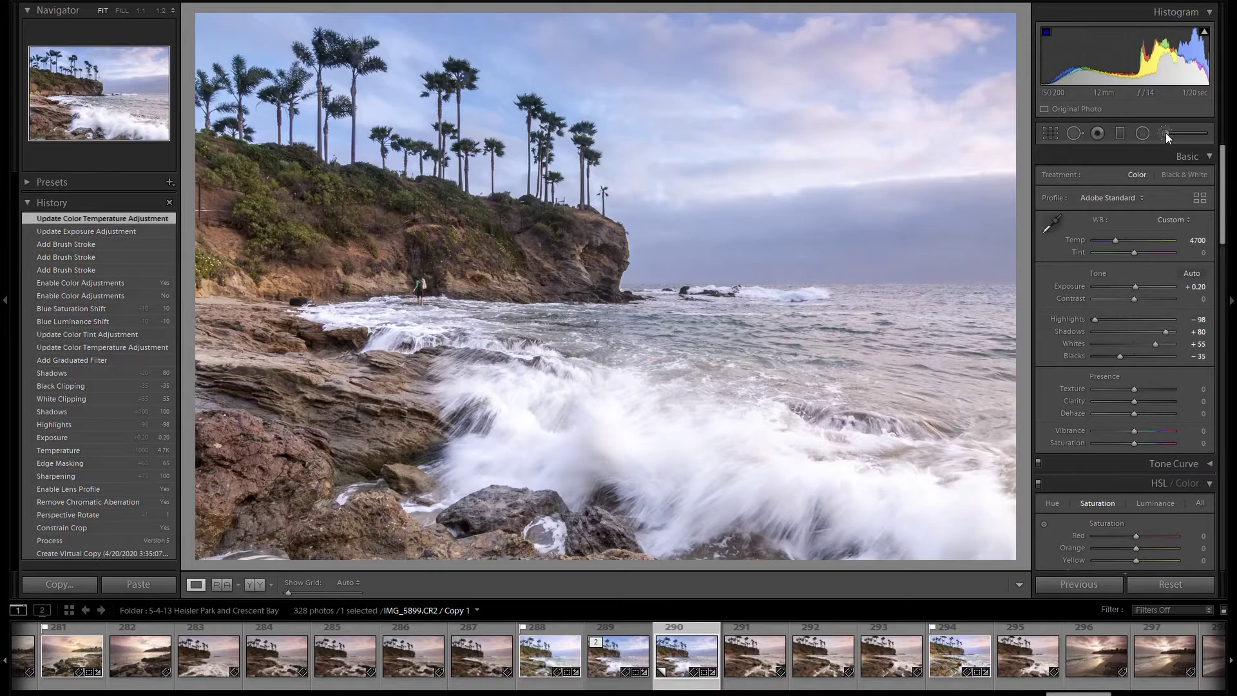
Check the photo's framing with the crop overlay without changing it, and view the image full screen.
left_click(1050, 132)
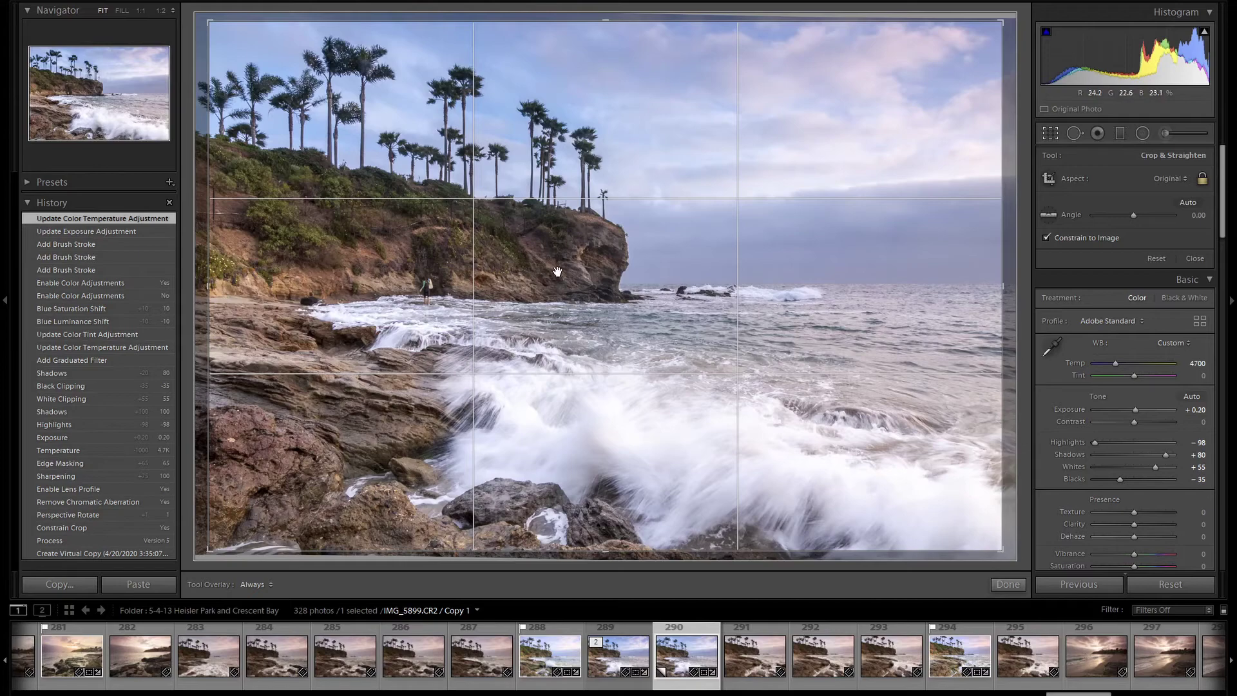
left_click(1050, 133)
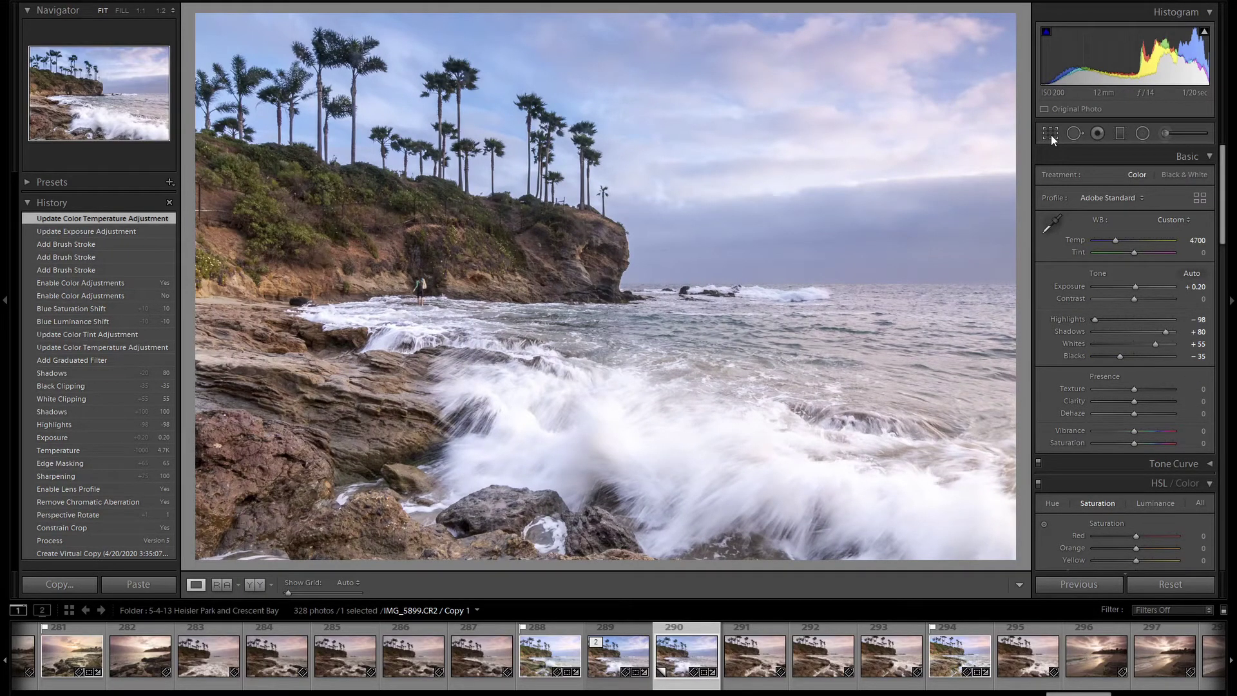
key("f")
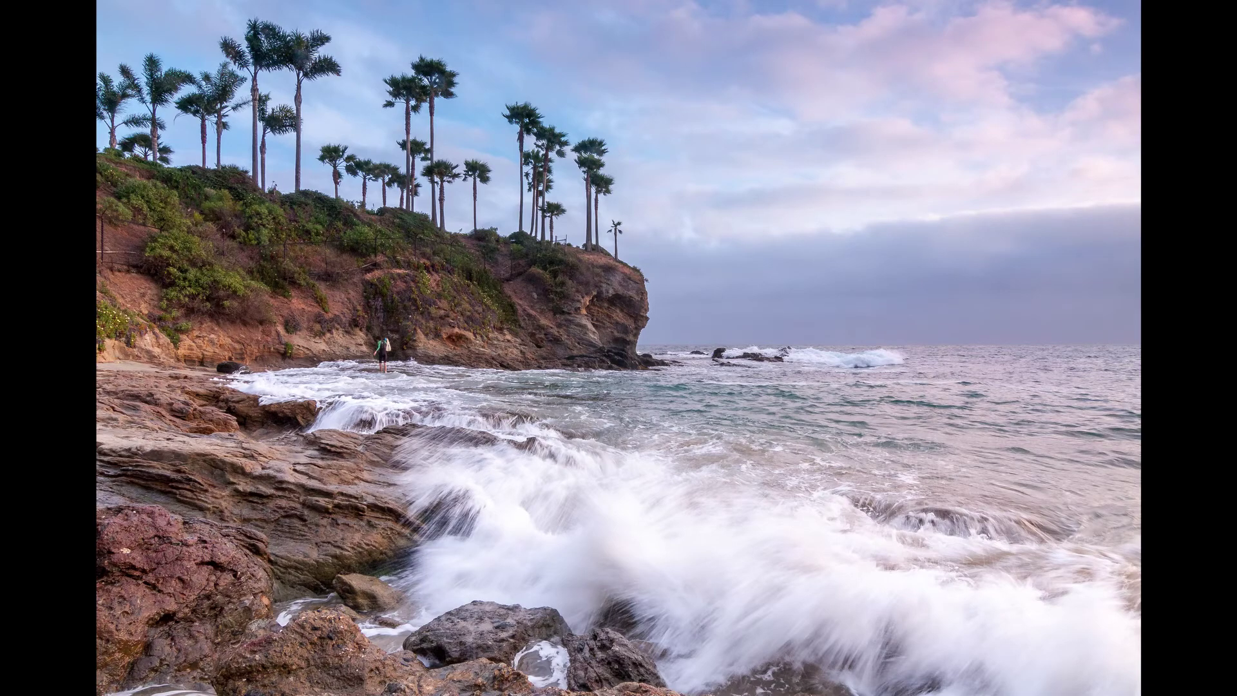